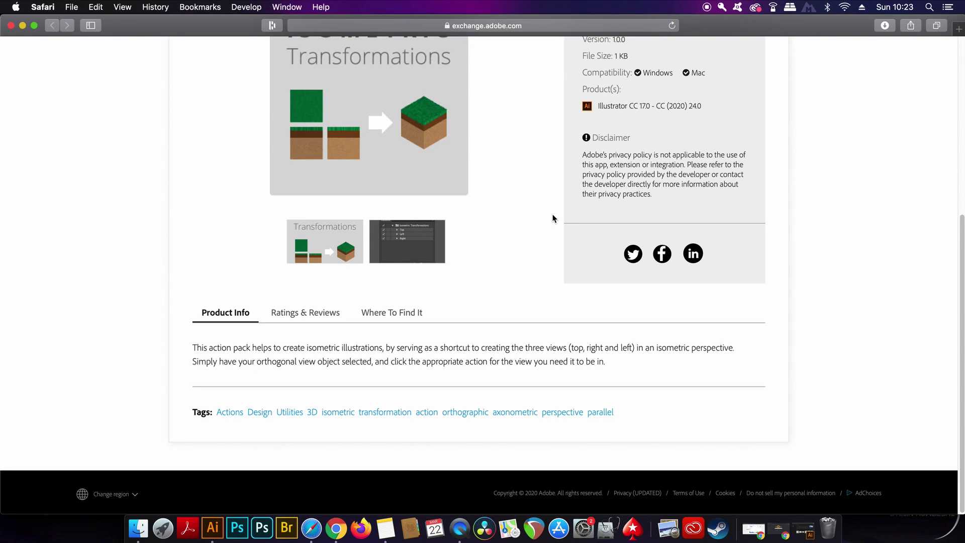
Get the free Isometric Transformations plugin from the top of its Adobe Exchange page.
scroll(553, 218, up, 2)
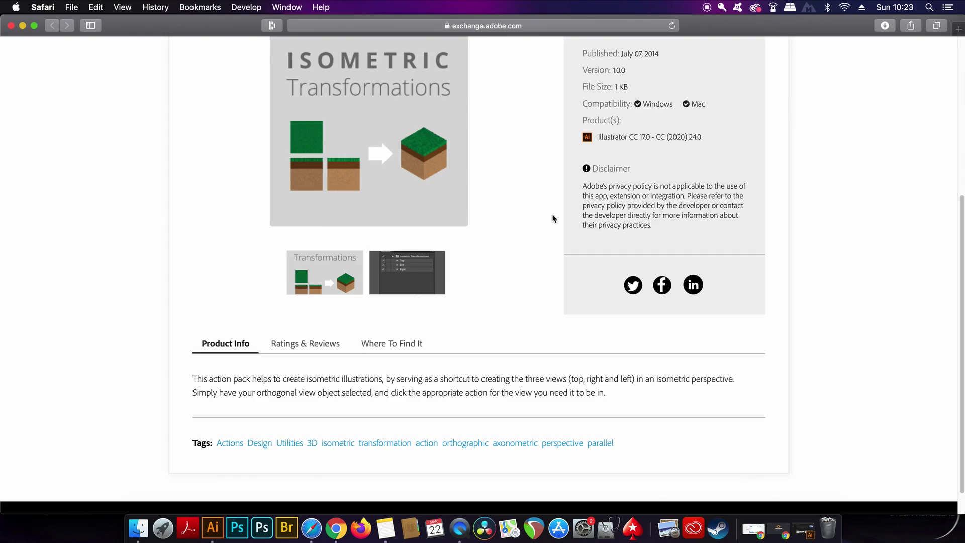
scroll(552, 218, up, 6)
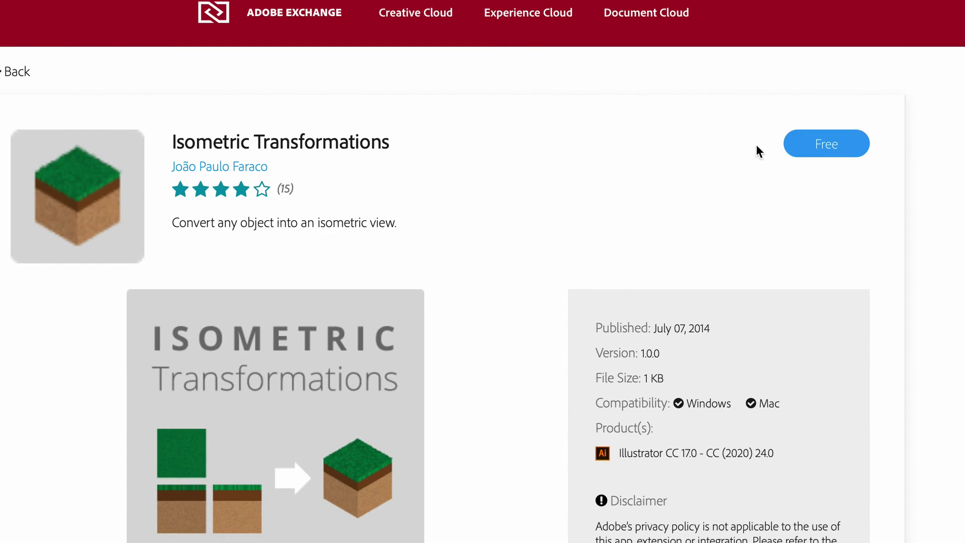
click(804, 146)
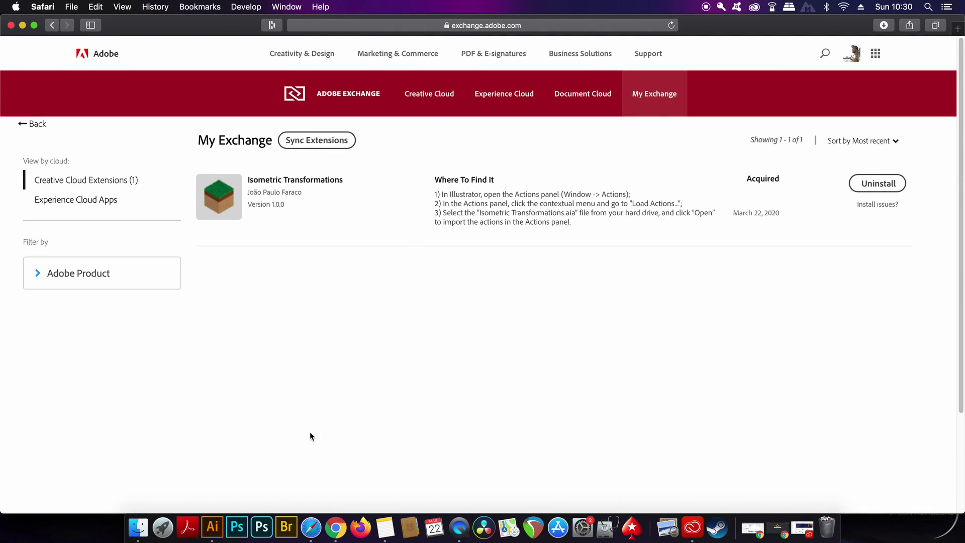
Load isometrictransformations.aia from Downloads into Illustrator's Actions panel.
click(212, 527)
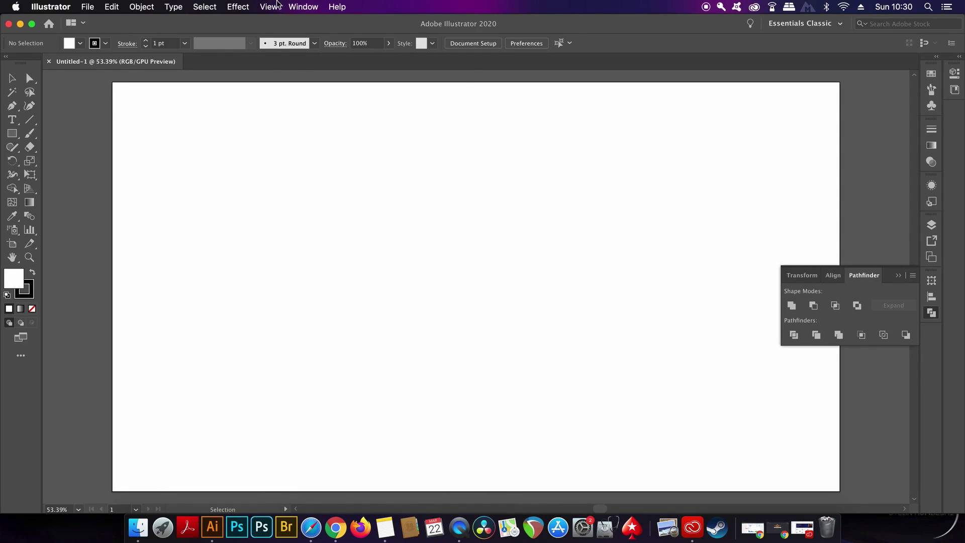
click(294, 7)
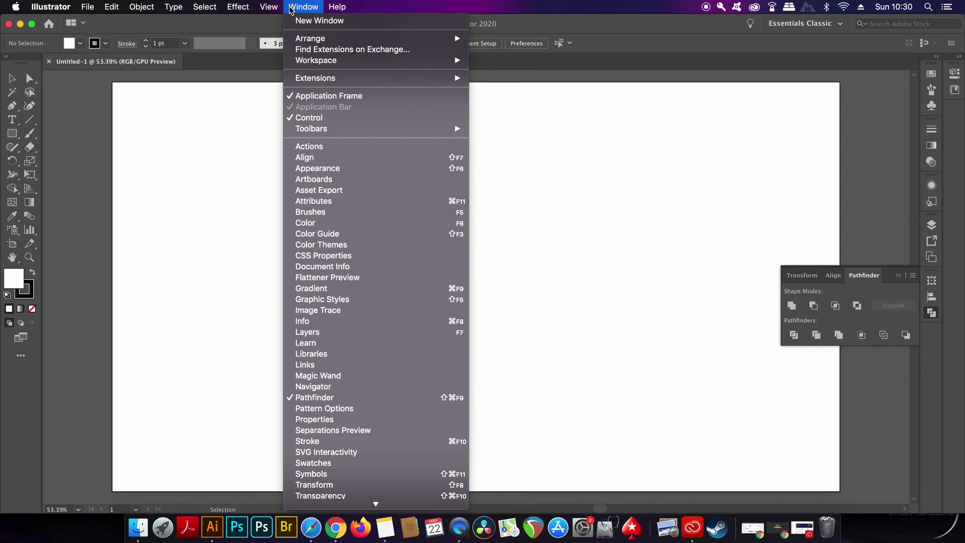
click(320, 153)
click(381, 232)
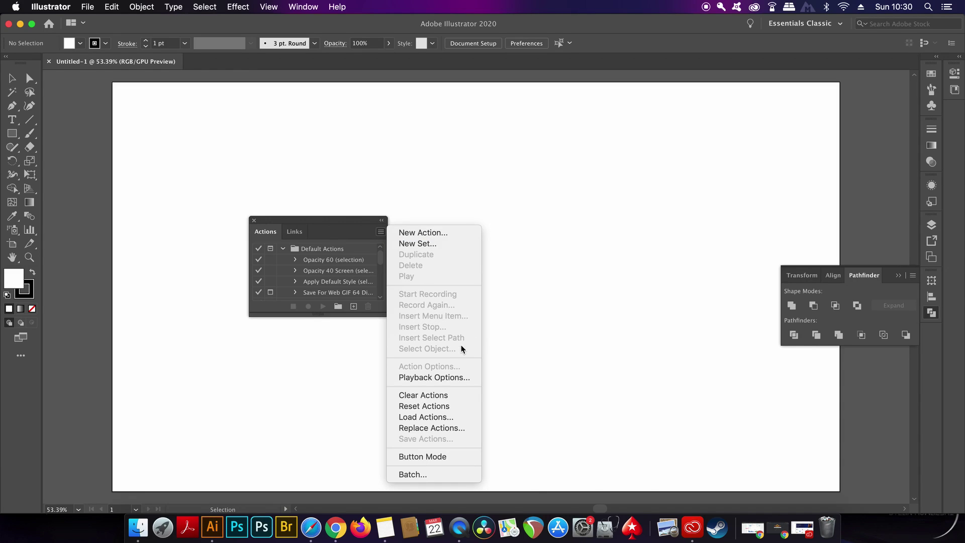
click(442, 417)
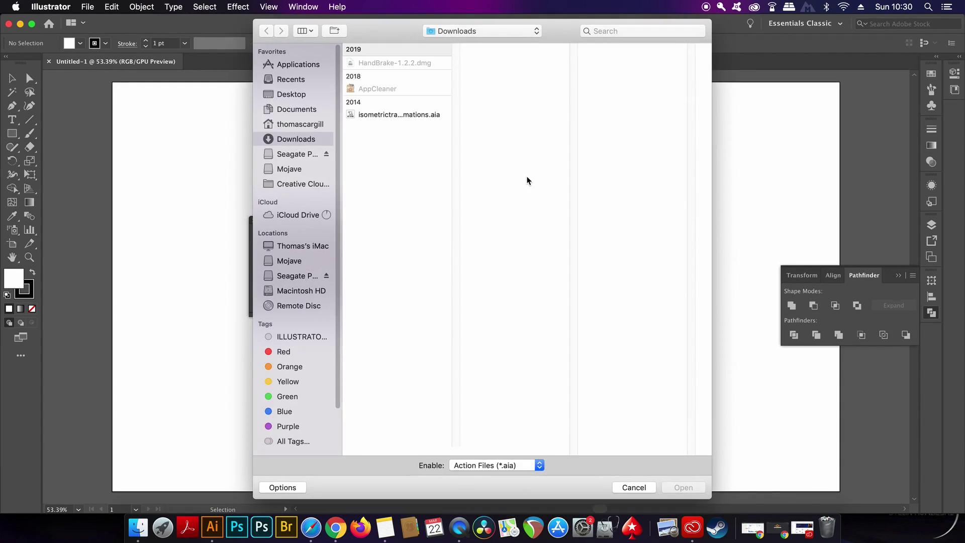
click(409, 115)
click(677, 488)
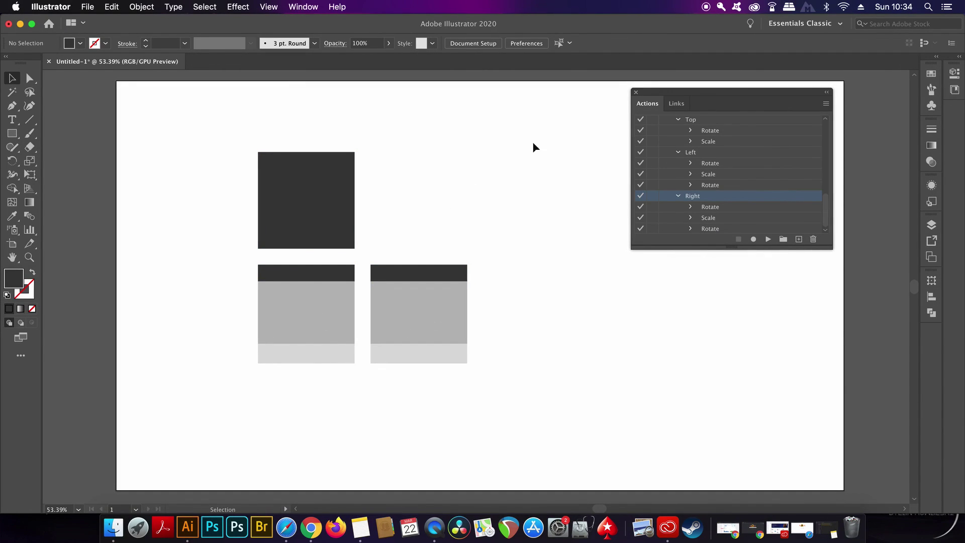
Turn the dark square into the cube's top diamond with the Top action.
click(318, 192)
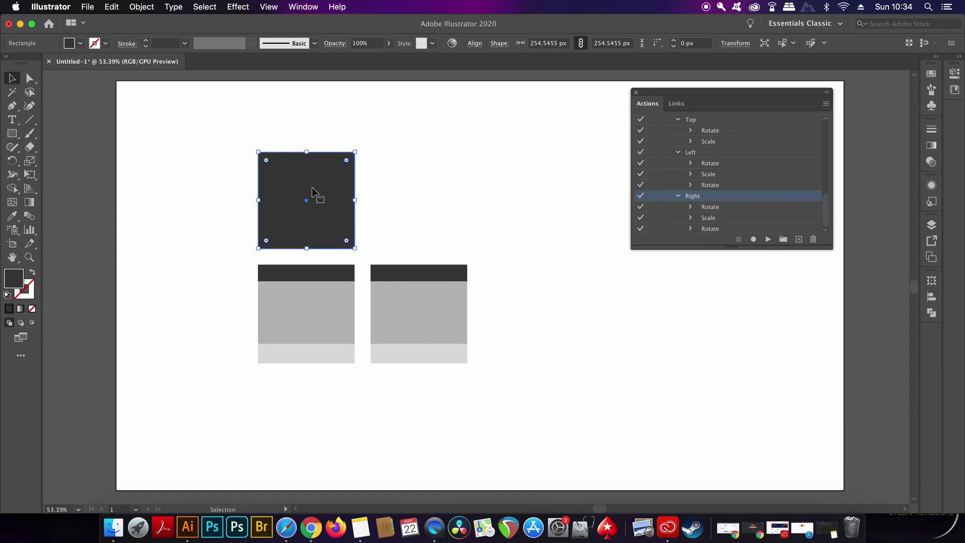
scroll(720, 130, up, 2)
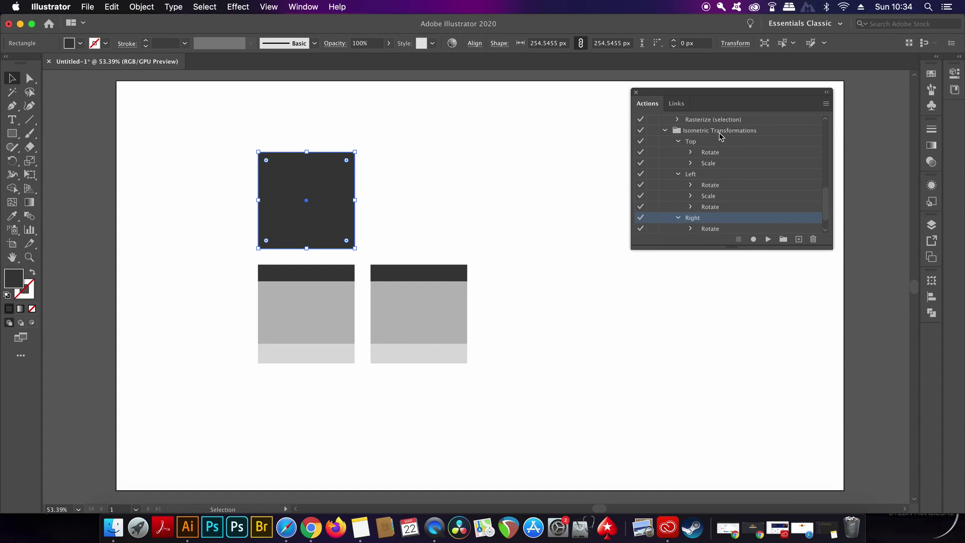
click(720, 142)
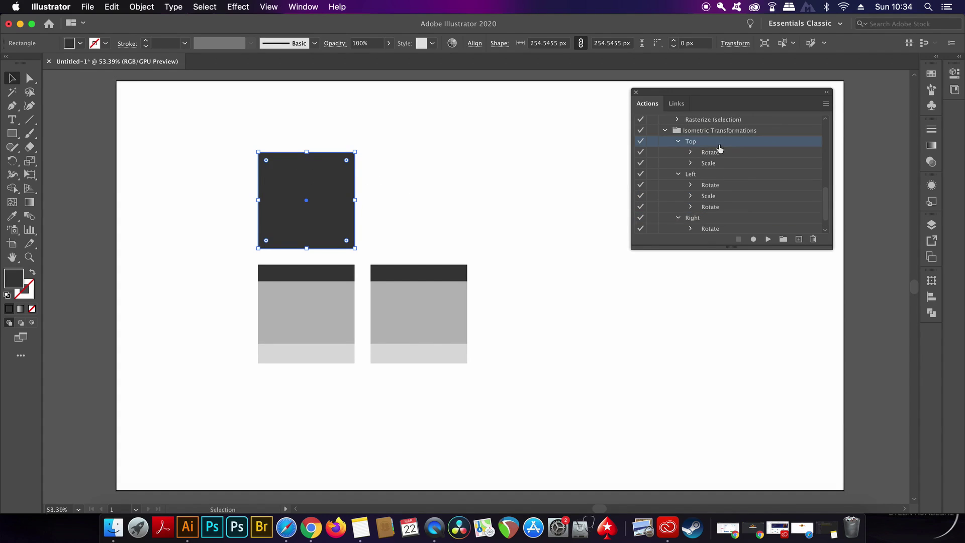
click(768, 240)
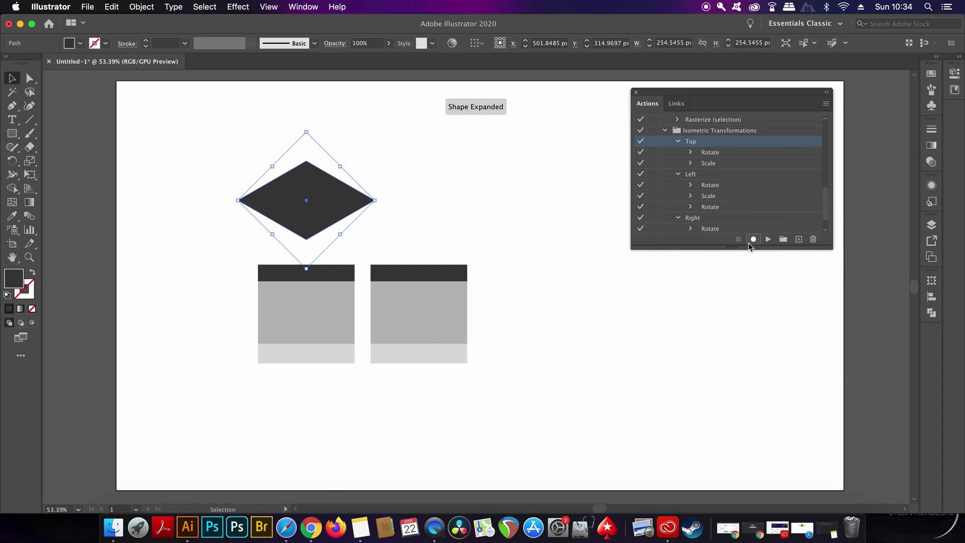
click(217, 272)
Skew the left box with the Left action and move it under the diamond.
drag(229, 262, 327, 395)
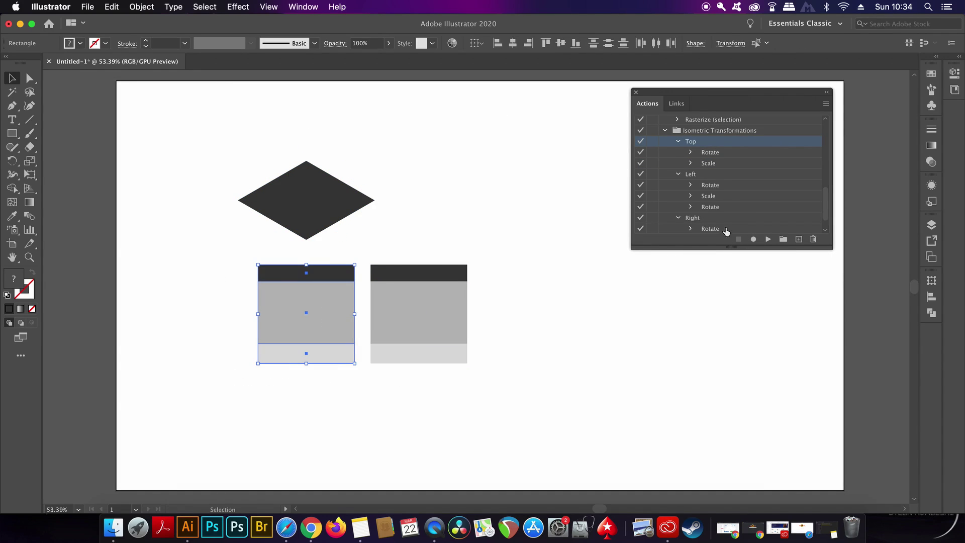
click(734, 175)
click(770, 239)
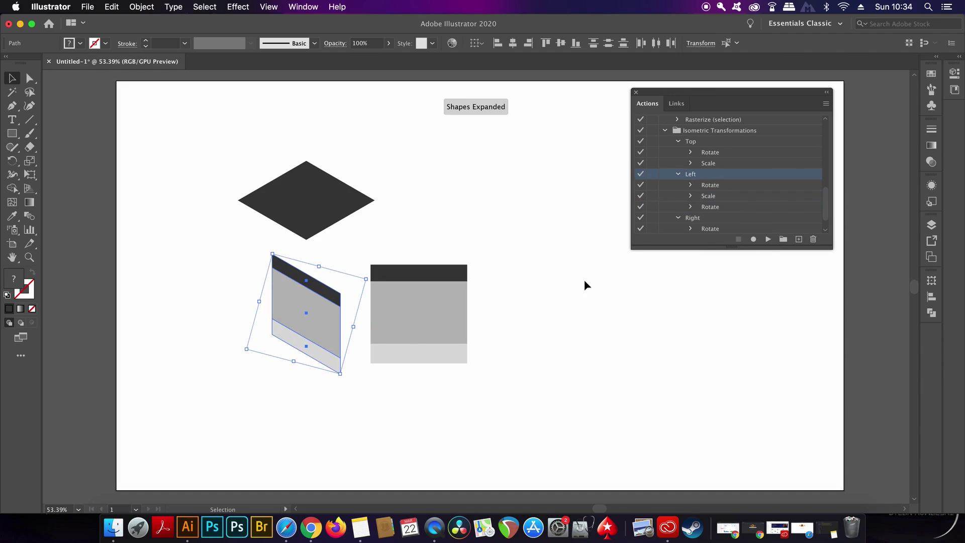
mouse_move(308, 310)
mouse_down()
mouse_move(280, 259)
mouse_move(288, 257)
mouse_up()
Skew the right box with the Right action and join it to the cube.
drag(412, 221, 491, 390)
click(744, 218)
click(768, 240)
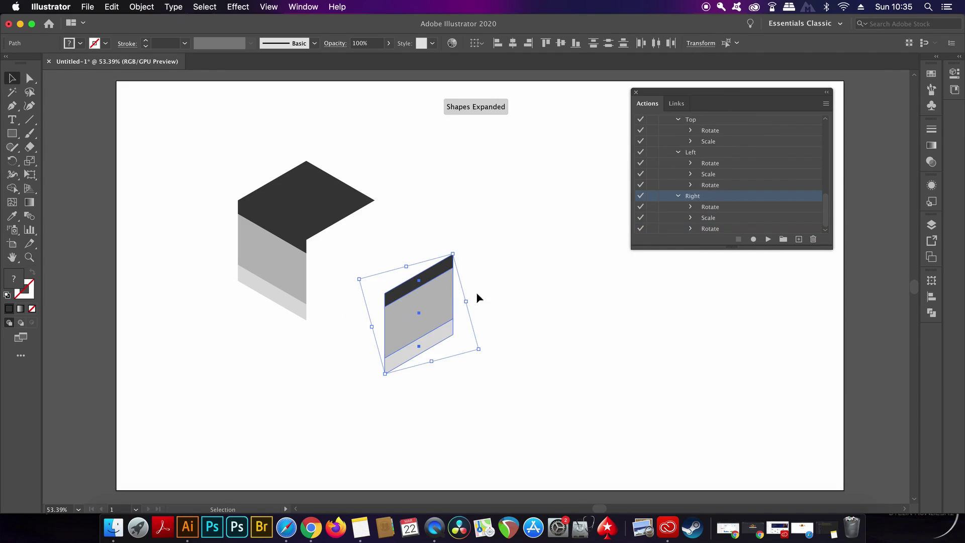
drag(412, 301, 341, 252)
click(507, 260)
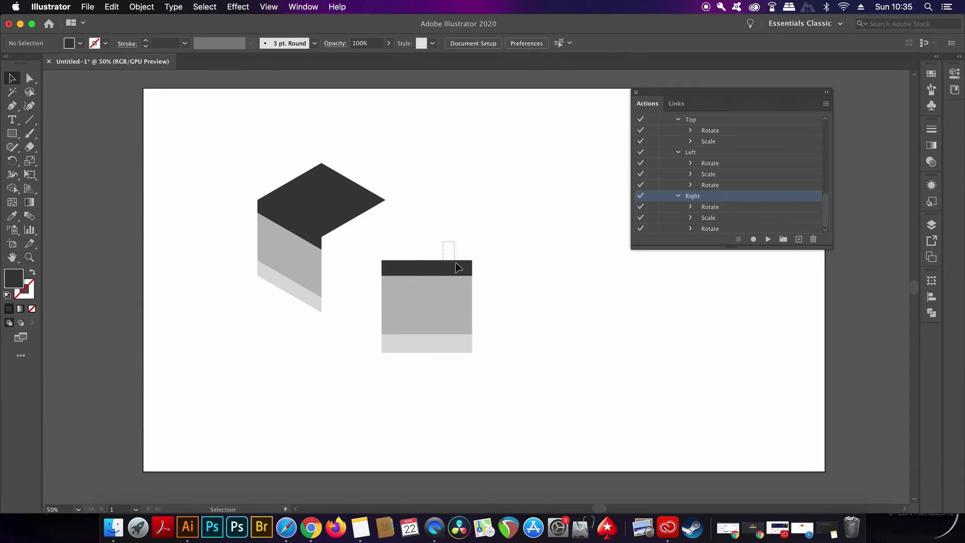
Darken the right box's stripes, setting the top bar fill to 1E1E1E and another bar to darker grey.
click(464, 267)
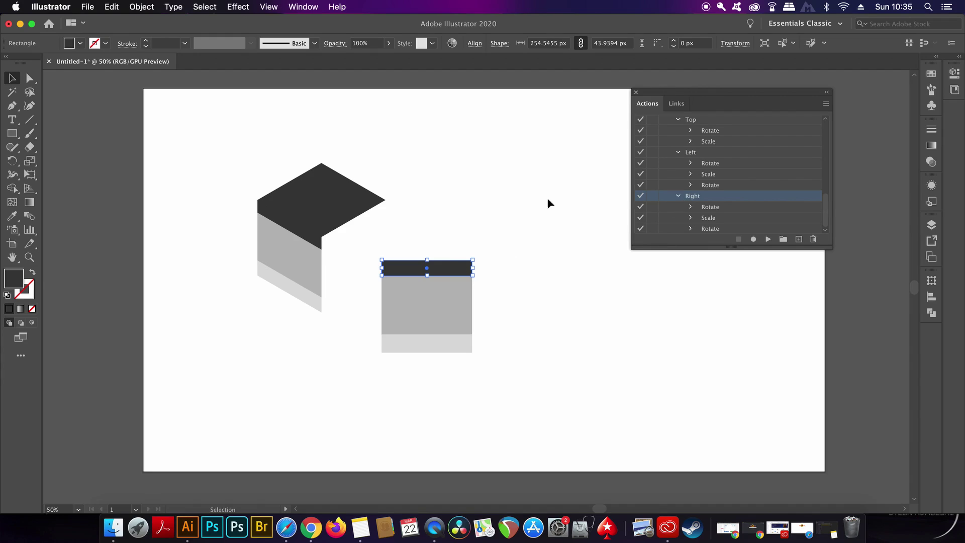
double_click(14, 277)
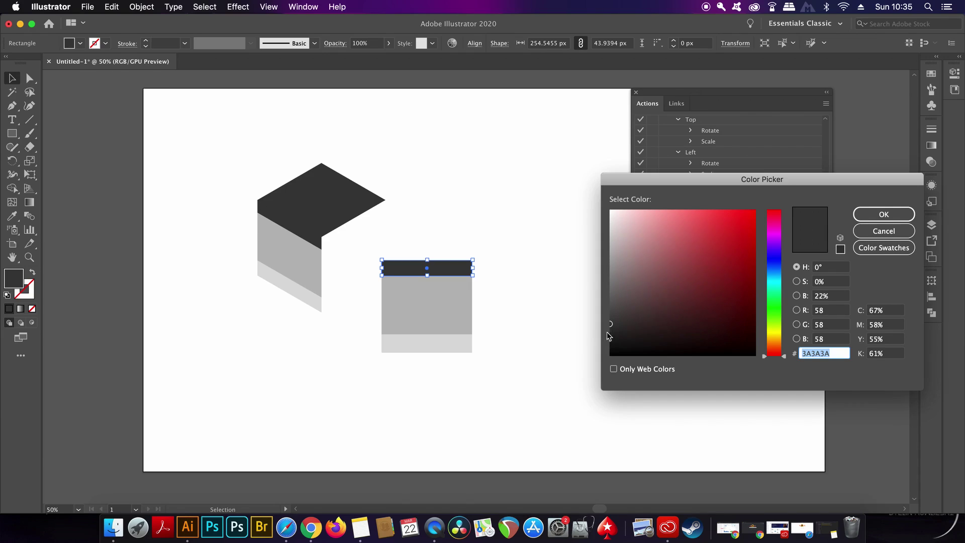
drag(610, 329, 611, 342)
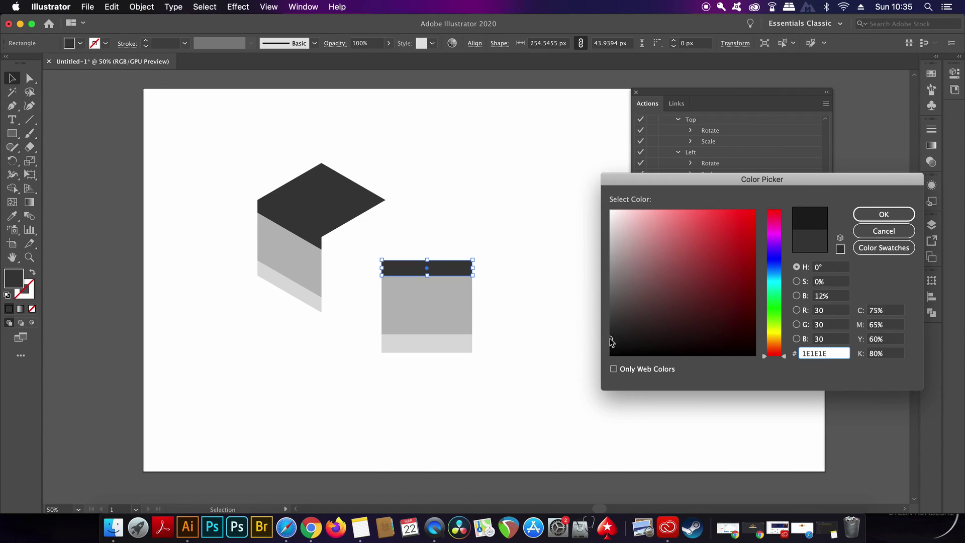
click(866, 215)
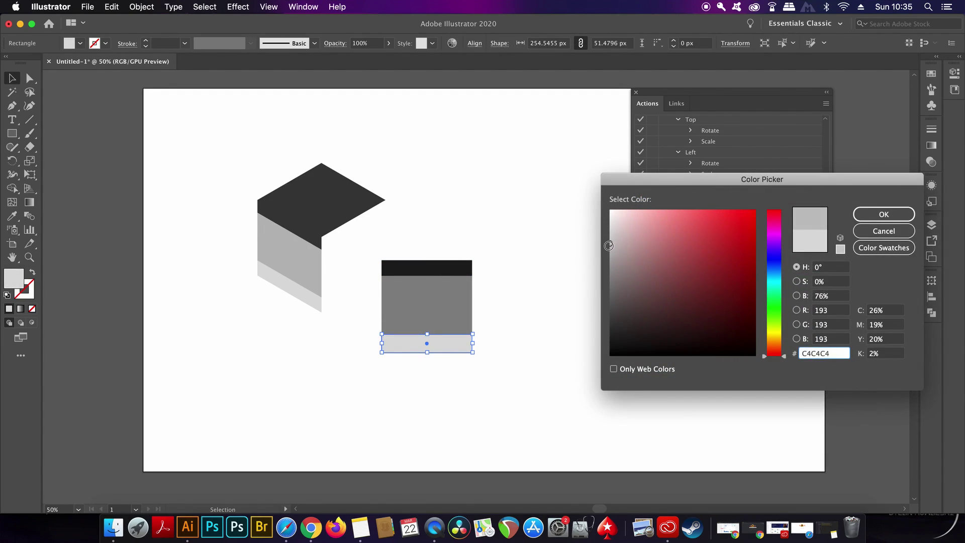
drag(613, 236, 610, 250)
key(Return)
click(539, 231)
Apply the Right action to the recoloured box and fit it onto the cube.
drag(541, 230, 405, 377)
click(769, 242)
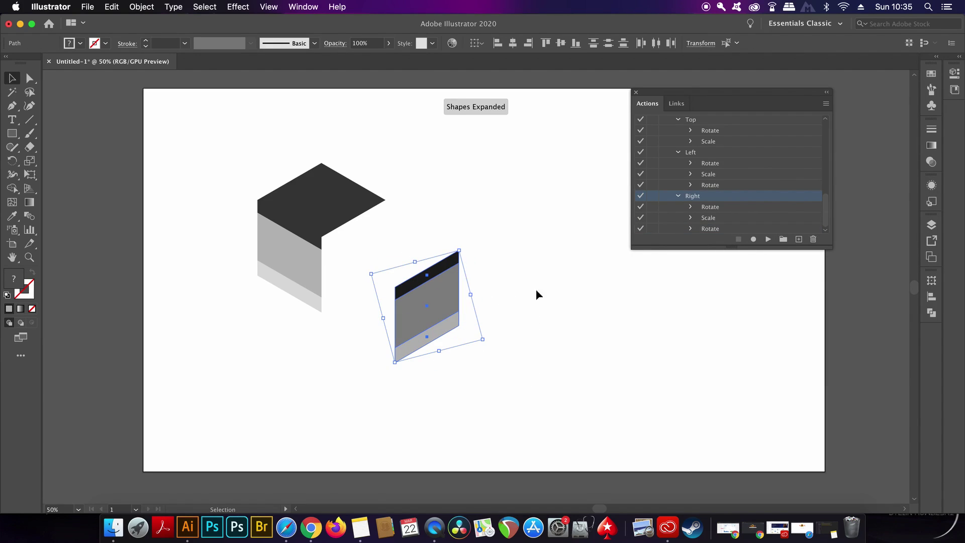
drag(431, 304, 360, 260)
click(443, 264)
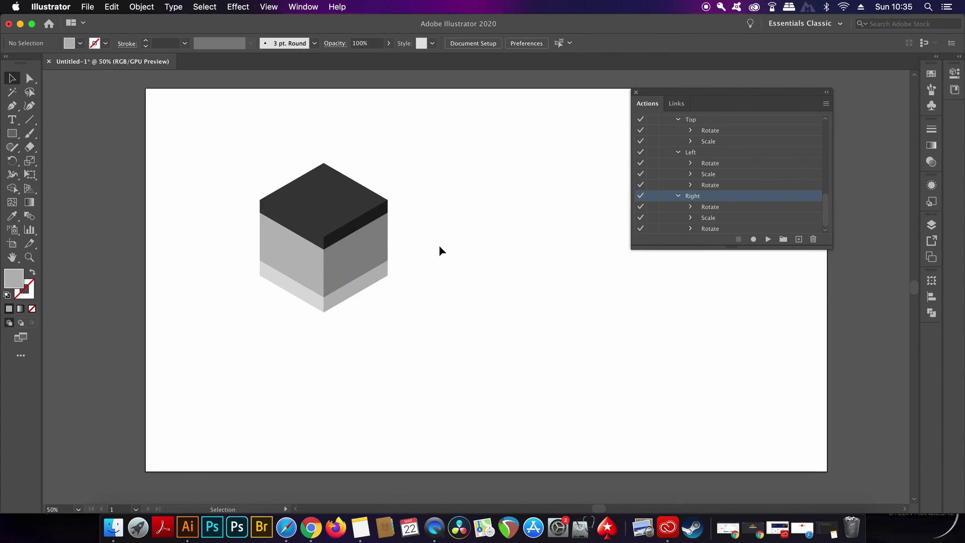
scroll(440, 249, down, 3)
scroll(441, 251, up, 3)
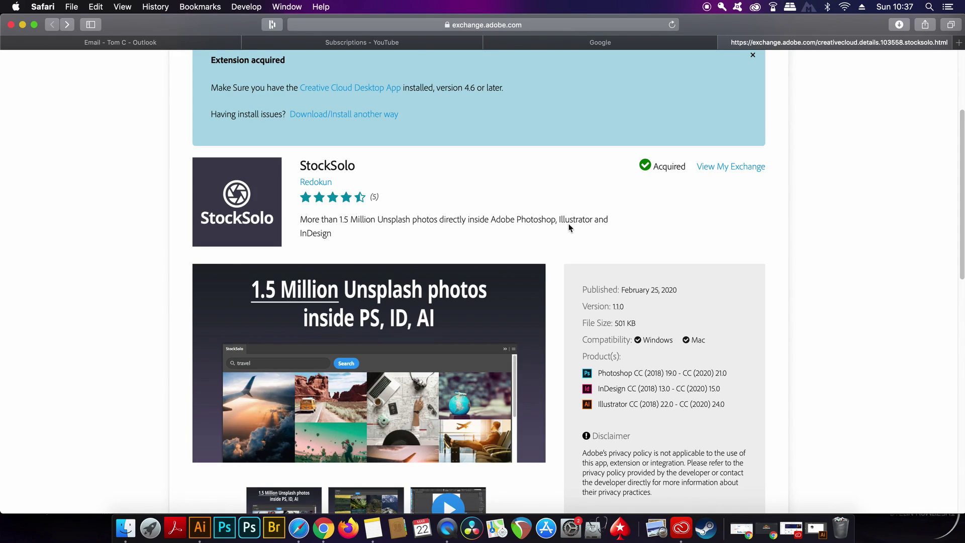
View My Exchange from the StockSolo page to confirm both plugins are acquired.
click(734, 170)
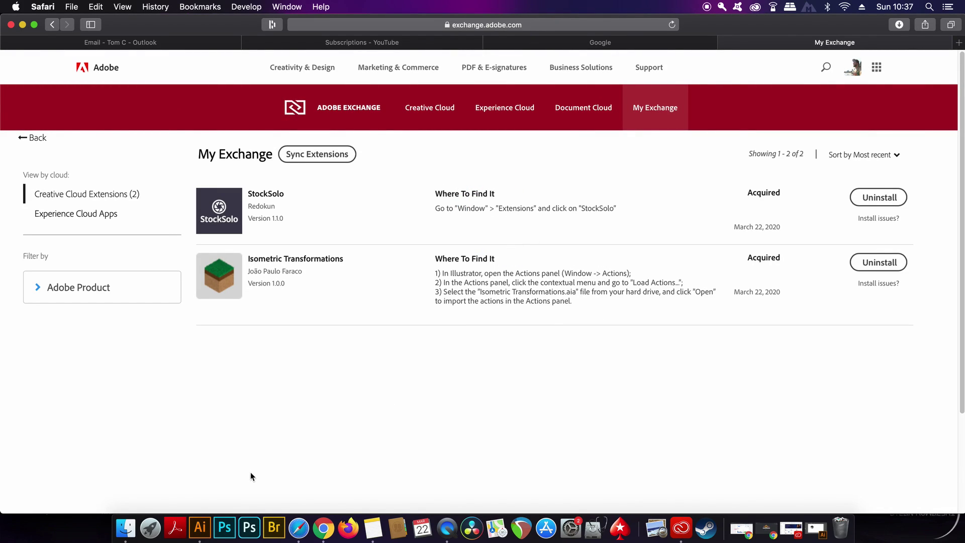
Check Illustrator's Window > Extensions menu for the new StockSolo extension.
click(201, 527)
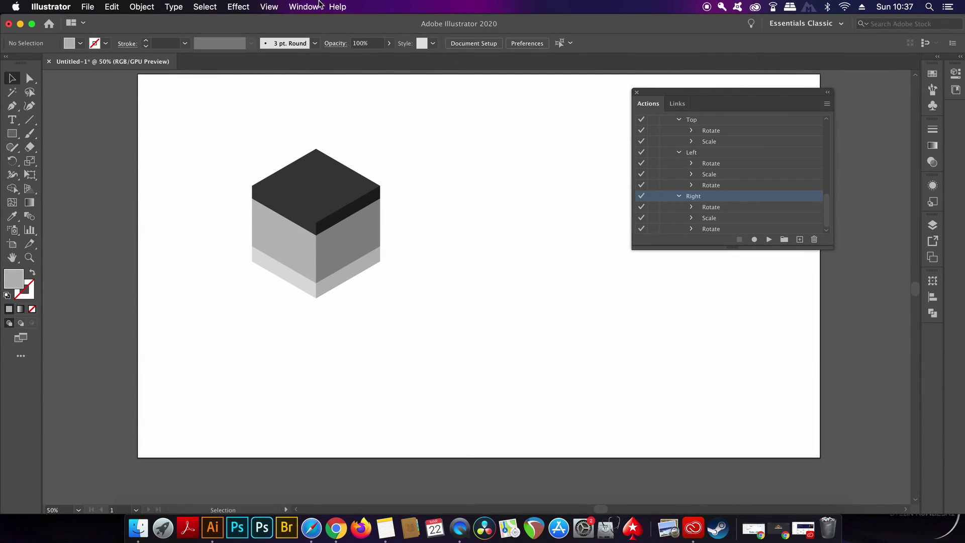
click(317, 7)
mouse_move(321, 84)
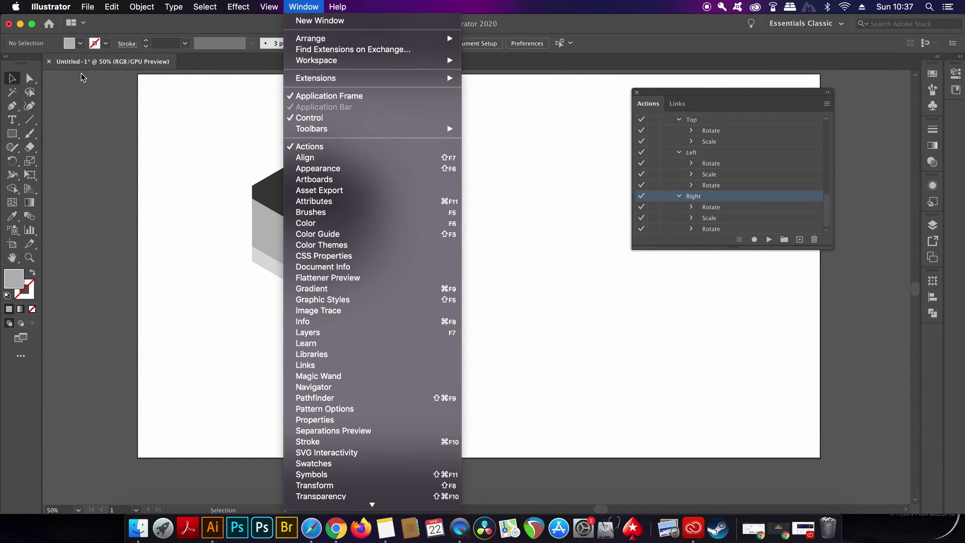
click(53, 4)
Quit Illustrator without saving the drawing and relaunch it.
click(54, 4)
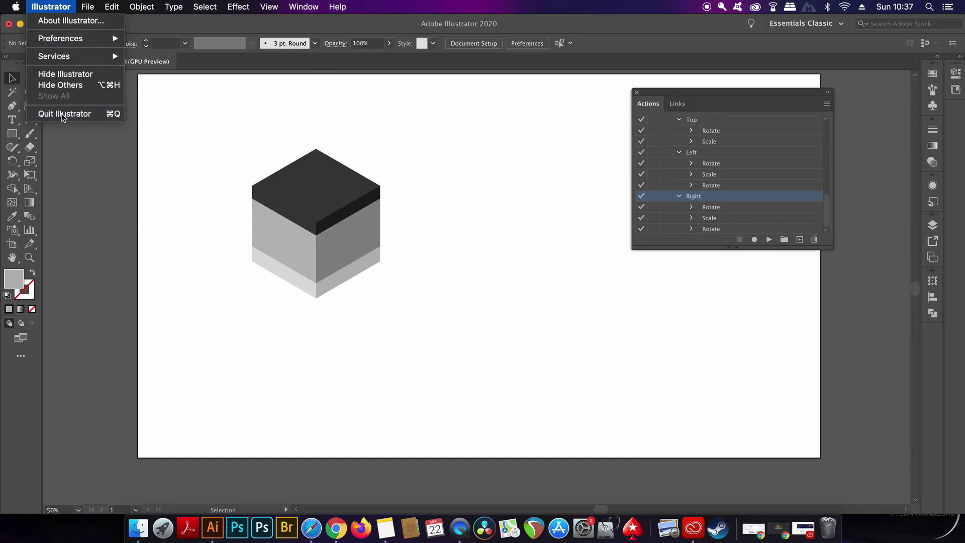
click(61, 114)
click(487, 292)
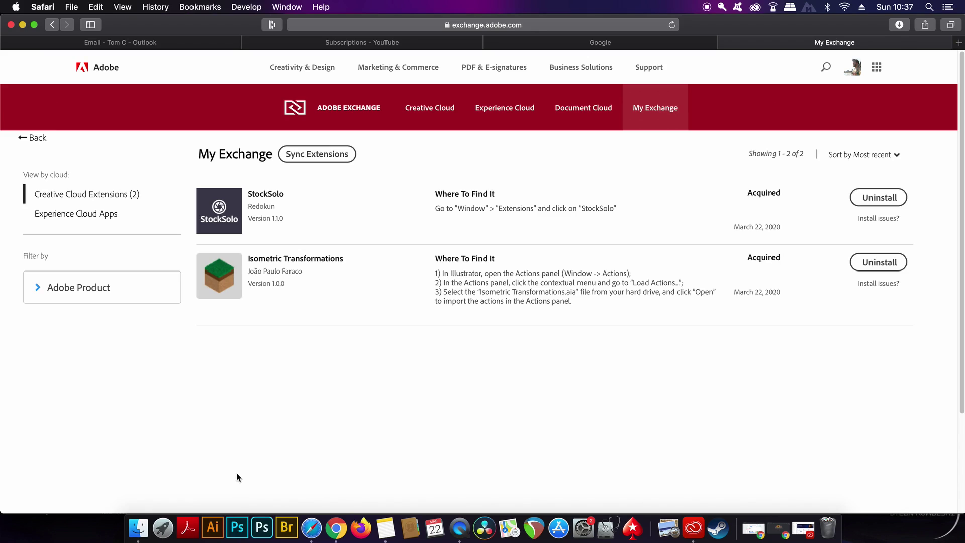
click(212, 526)
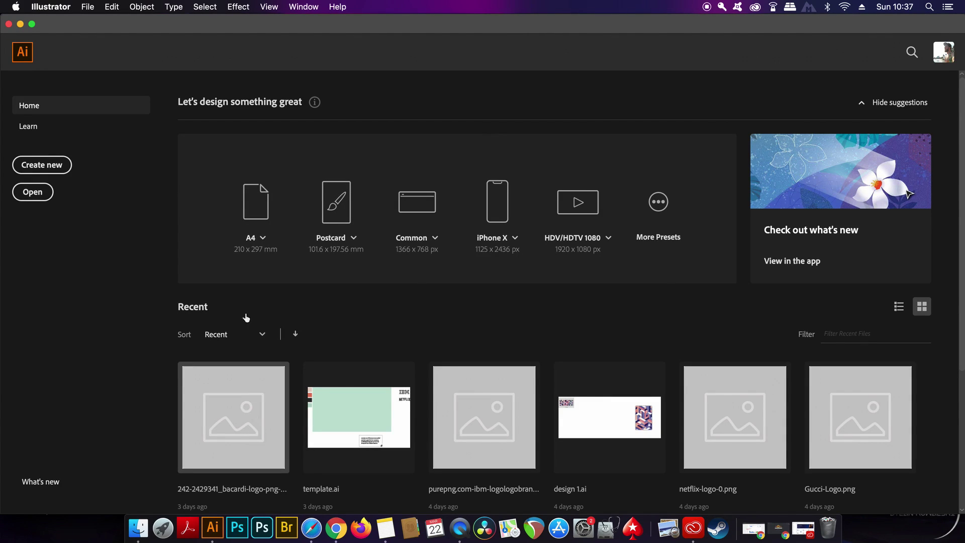
Create a new blank document and close the floating Actions panel.
click(96, 7)
click(106, 21)
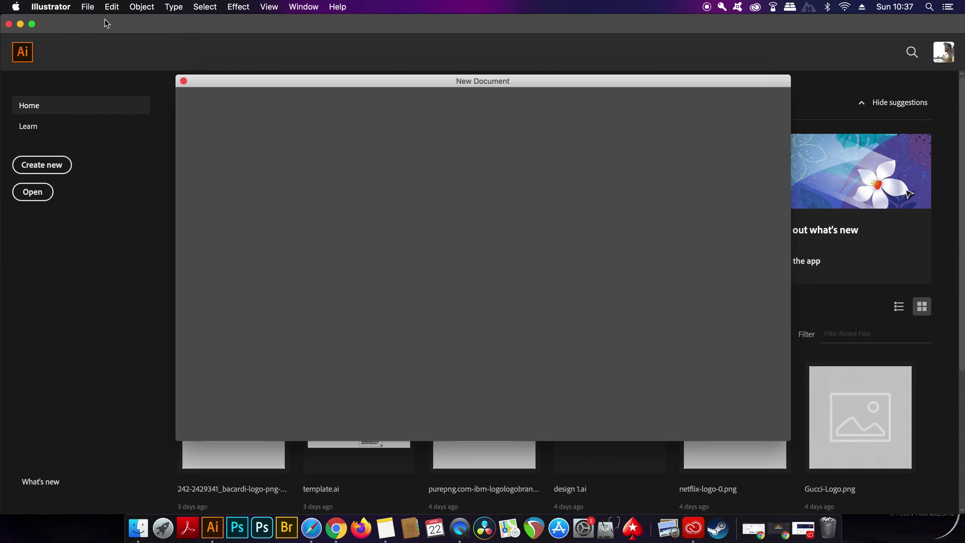
key(Escape)
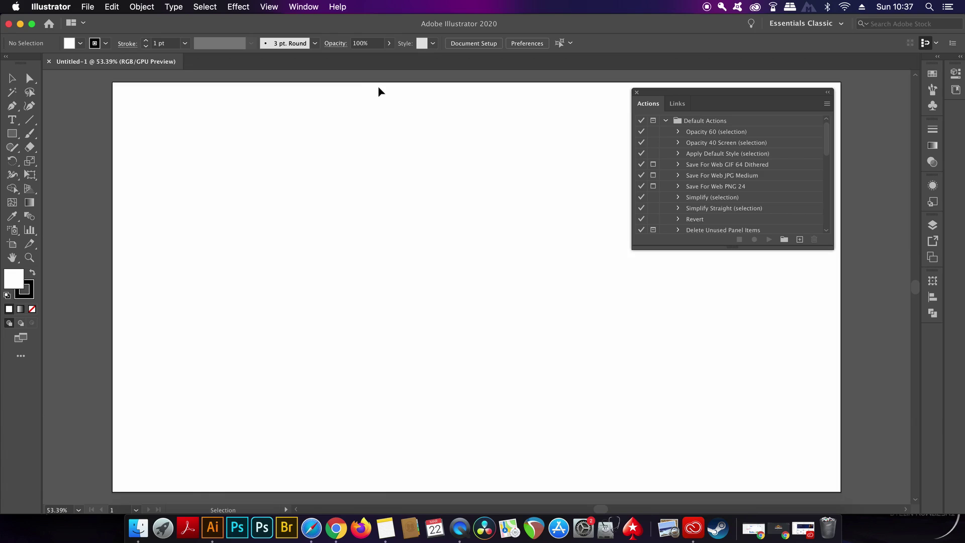
click(637, 94)
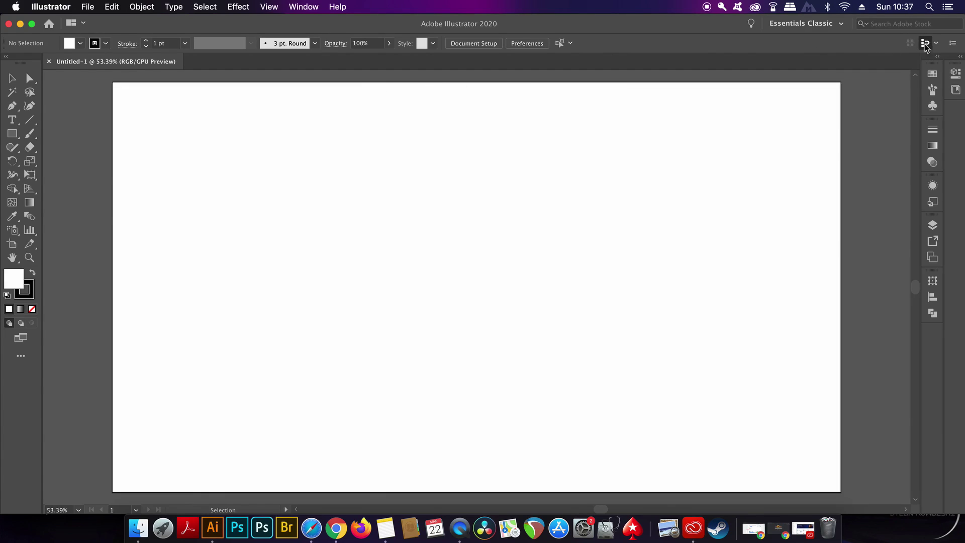
Open the StockSolo panel from Window > Extensions.
click(302, 7)
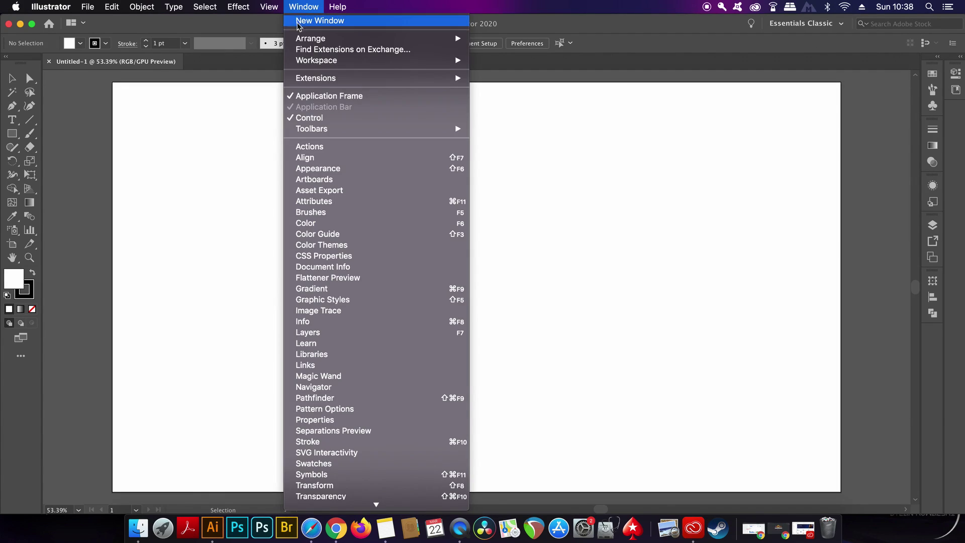
mouse_move(379, 79)
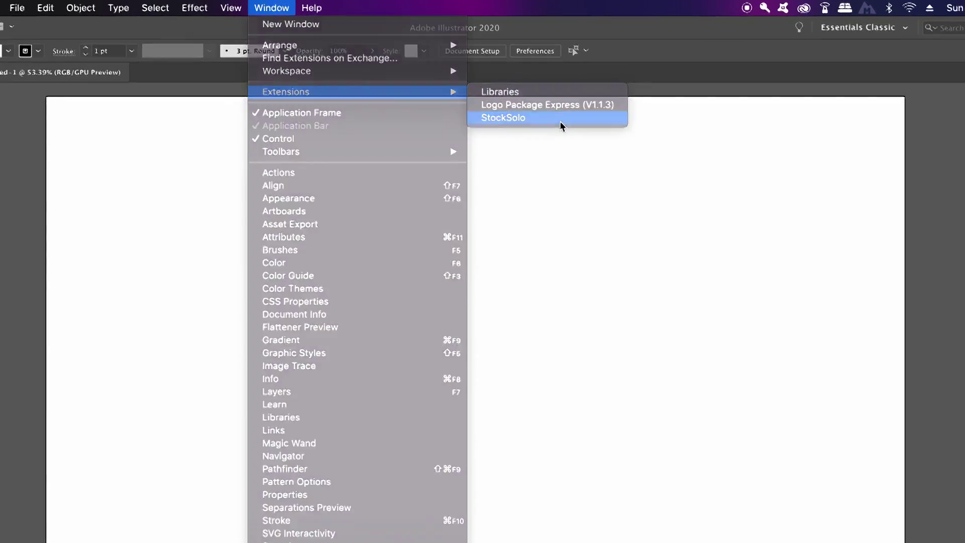
click(568, 129)
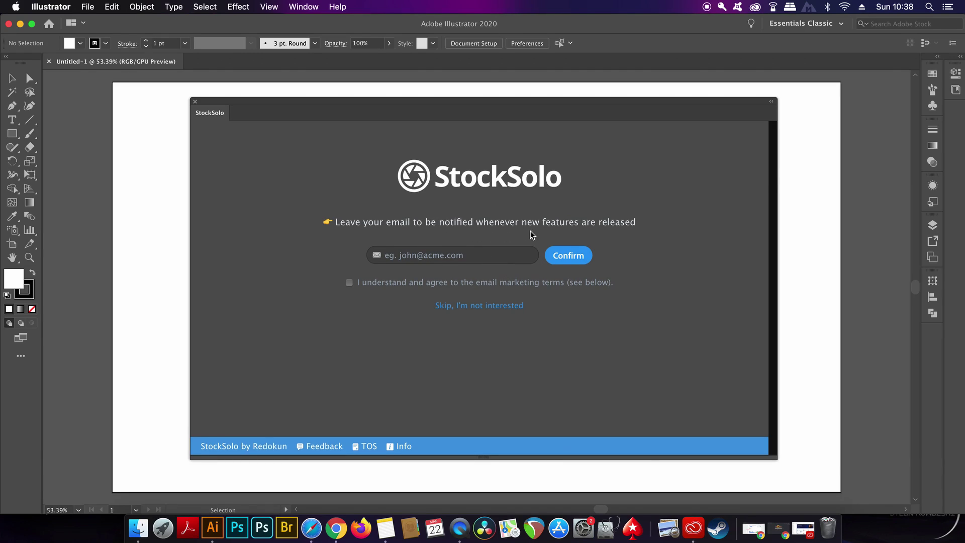
Skip StockSolo's sign-up, search stock photos for 'vintage', and browse the results.
click(467, 306)
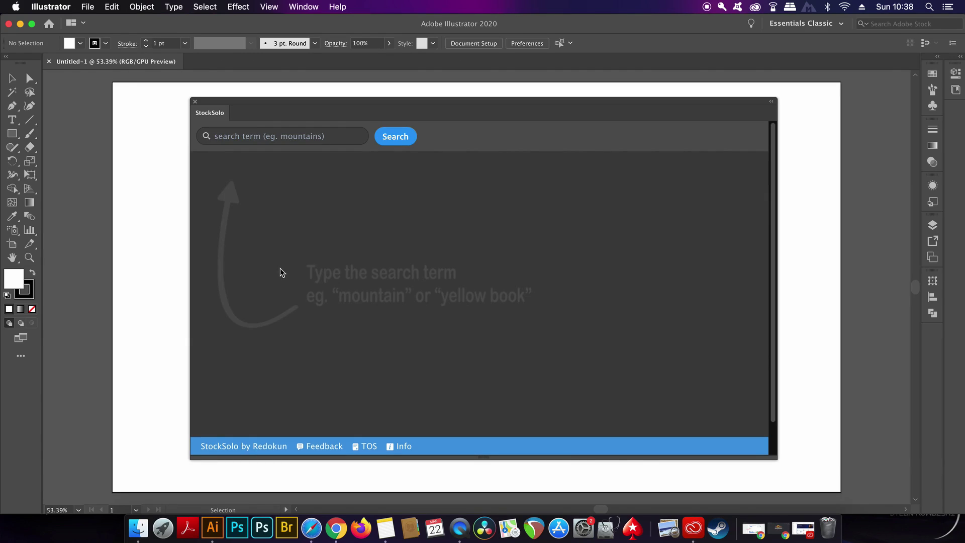
click(304, 136)
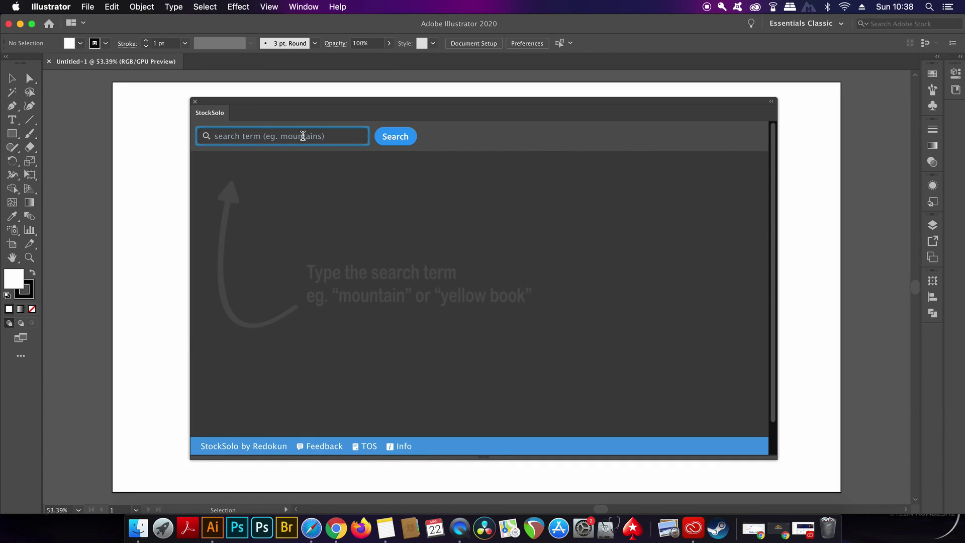
text(vintage)
key(Return)
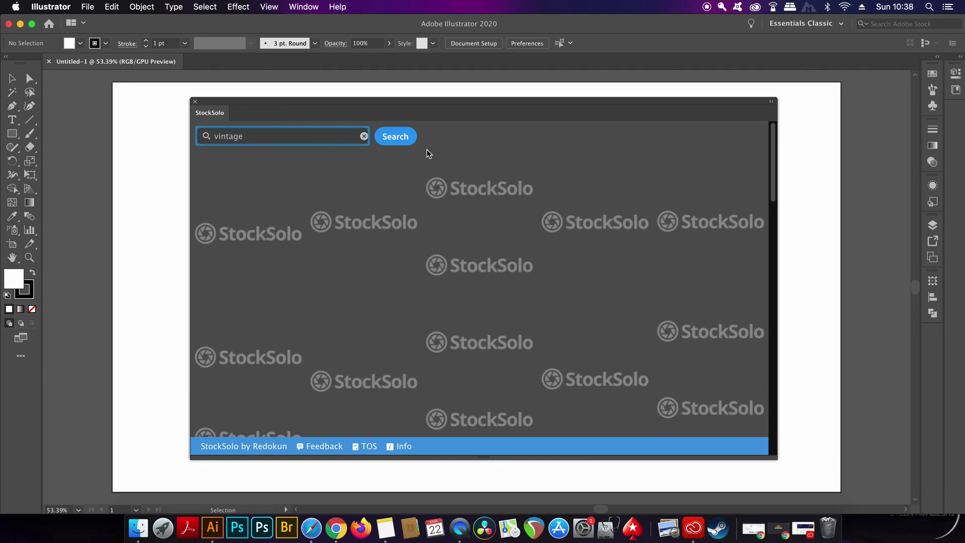
mouse_move(398, 168)
mouse_move(481, 253)
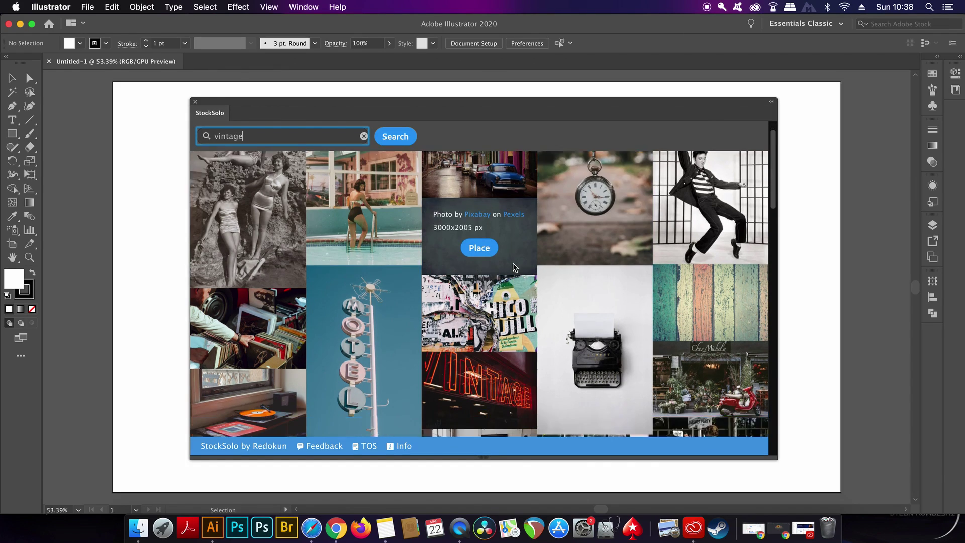
scroll(513, 267, down, 3)
scroll(514, 267, down, 15)
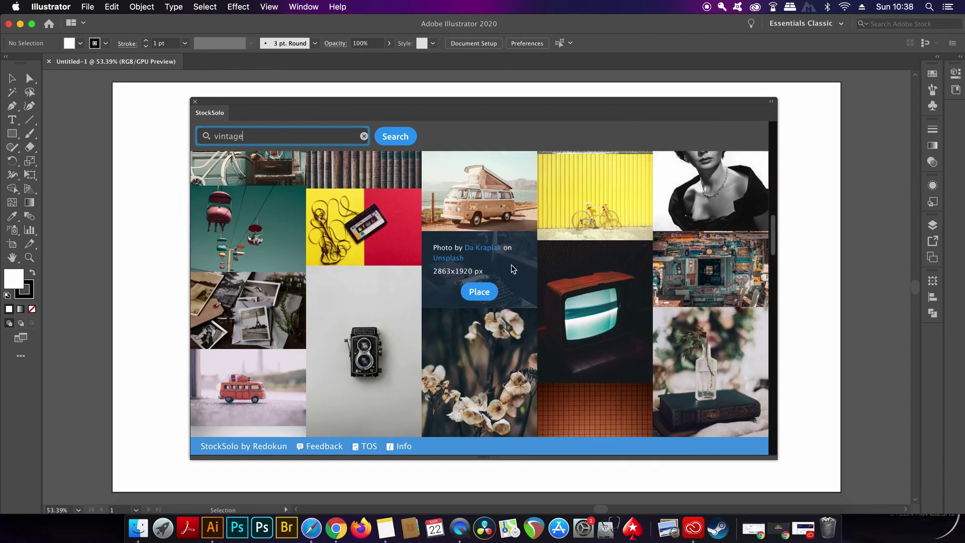
scroll(512, 269, down, 5)
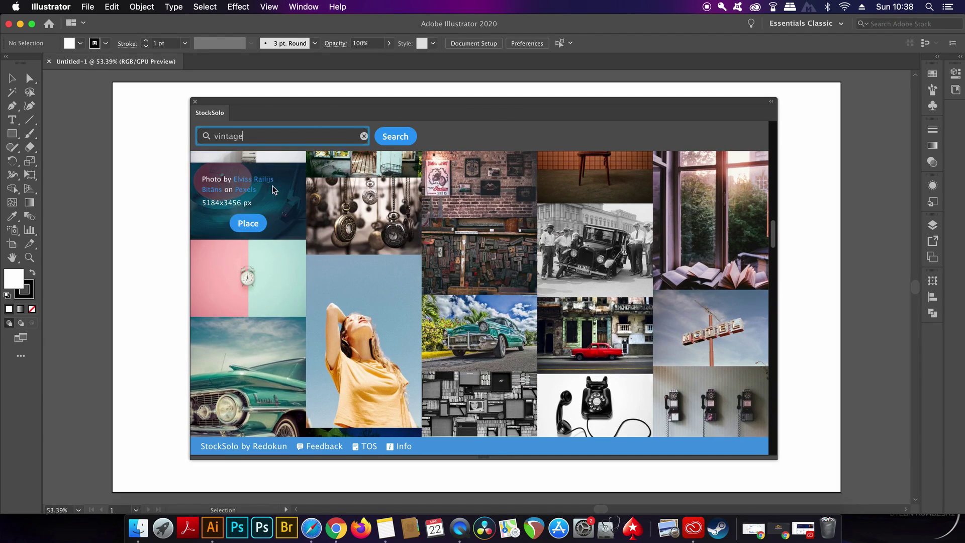
Place the vinyl record photo, saving the downloaded file to the Desktop.
click(258, 225)
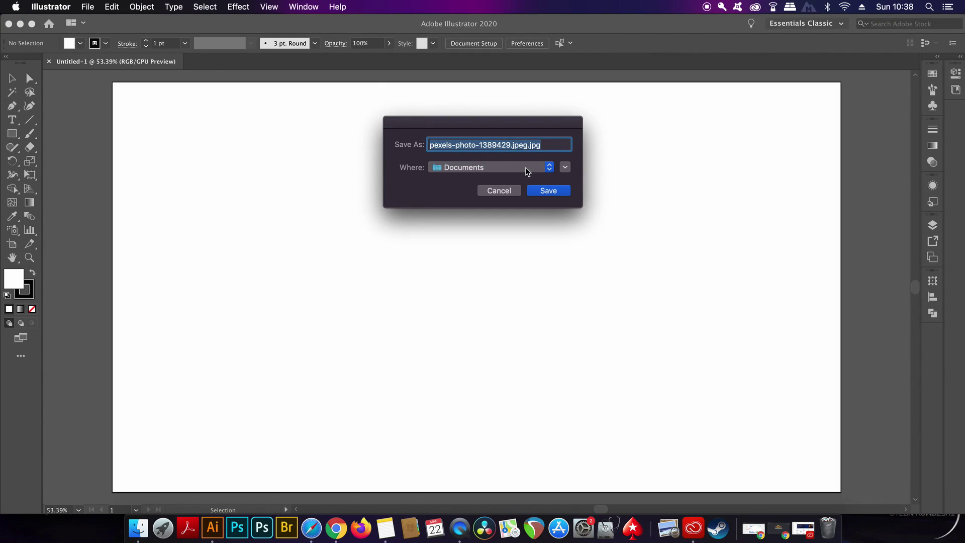
click(527, 171)
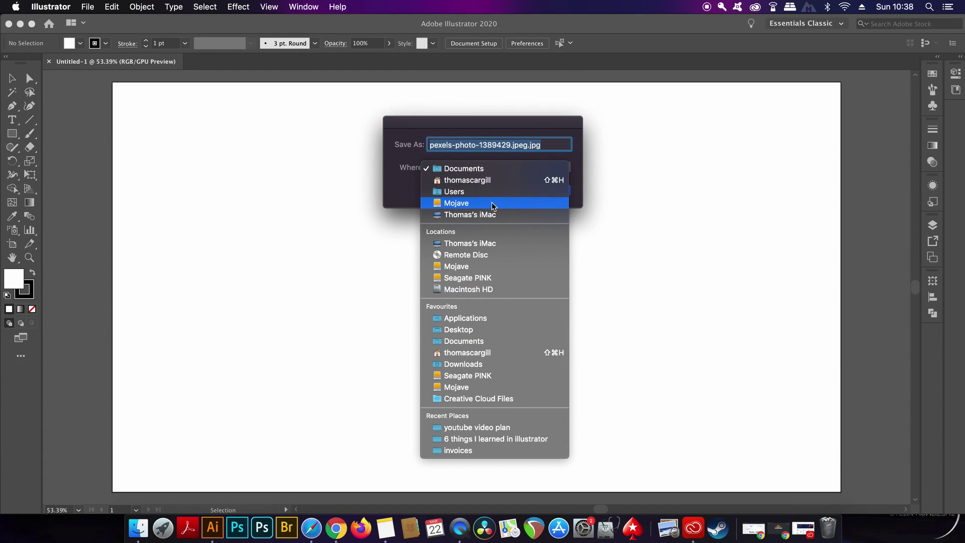
click(482, 330)
click(548, 190)
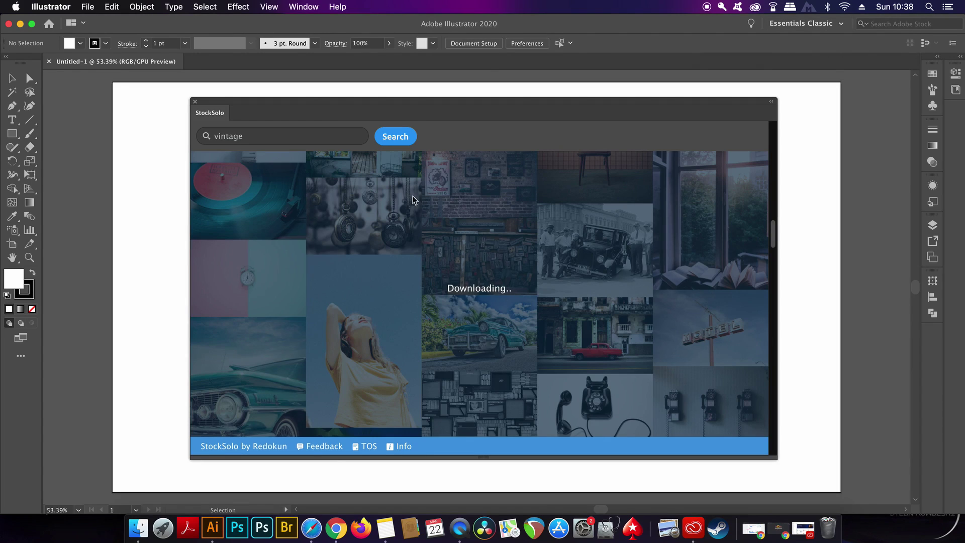
scroll(386, 276, down, 10)
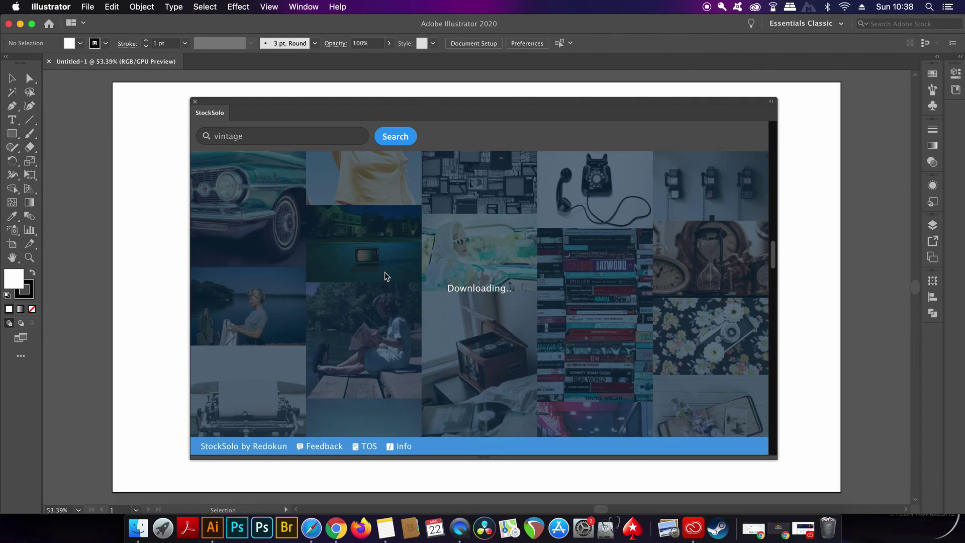
scroll(385, 276, down, 5)
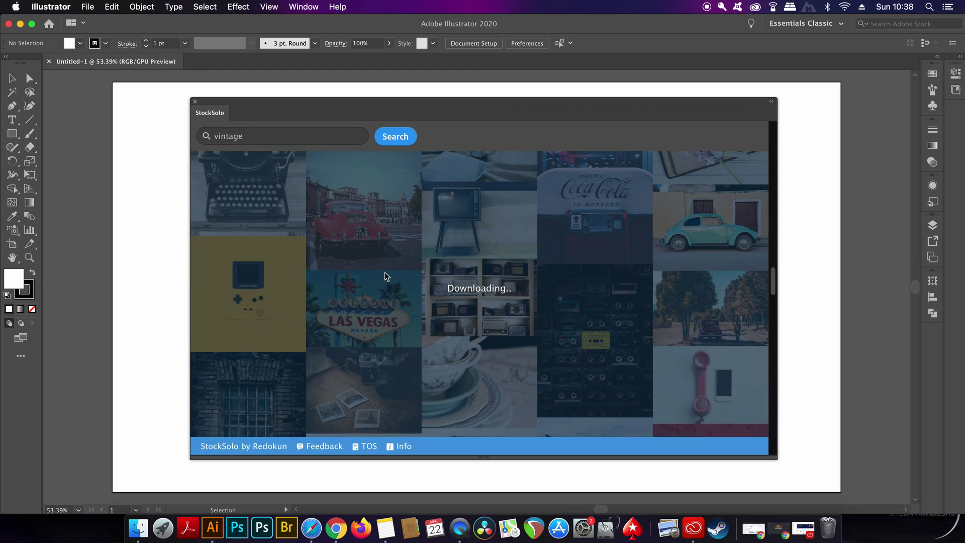
scroll(392, 254, down, 5)
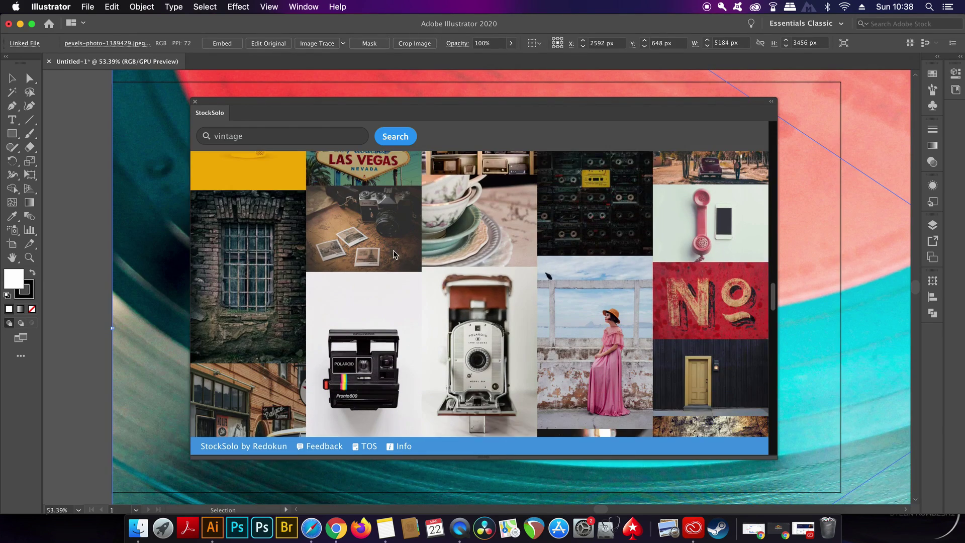
Close StockSolo, zoom out, and scale the photo down onto the artboard.
click(196, 102)
key(super+minus)
key(super+minus)
key(super+minus)
key(super+minus)
key(super+minus)
key(super+minus)
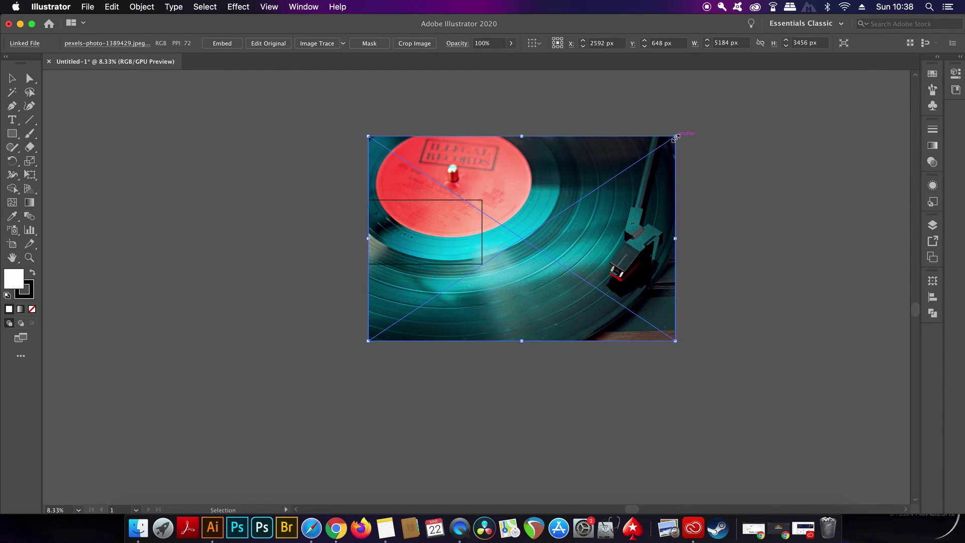
drag(675, 136, 470, 202)
drag(452, 286, 488, 370)
scroll(437, 273, up, 4)
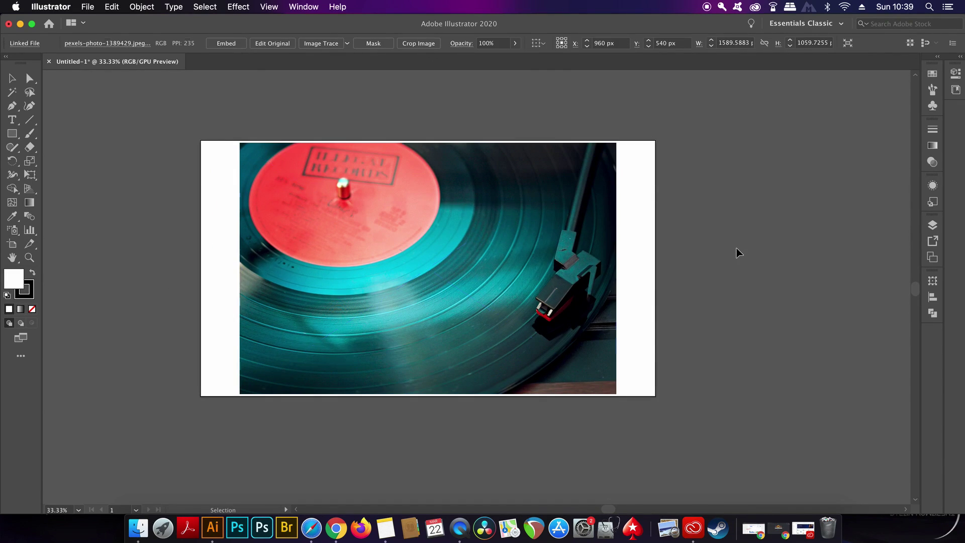
click(736, 253)
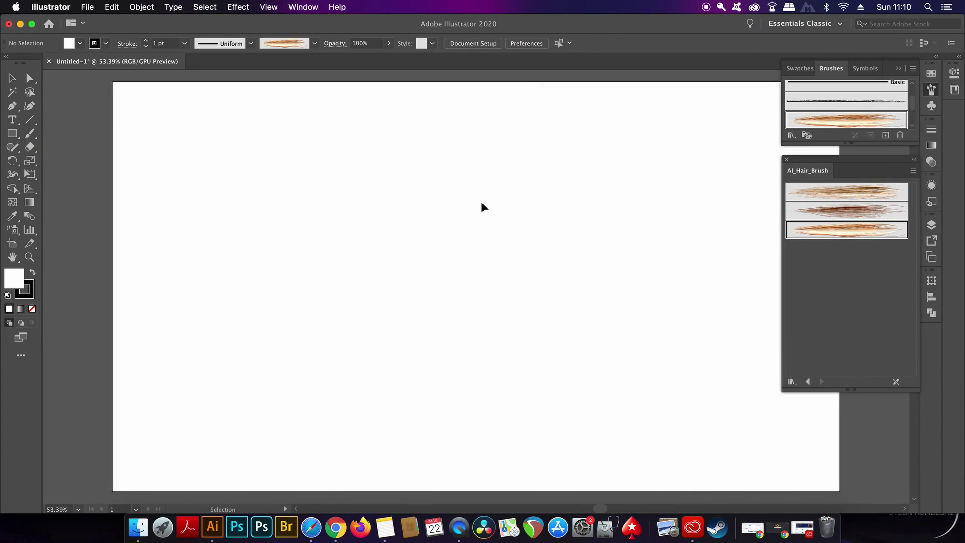
Draw a curved three-point path with the Pen tool.
key(p)
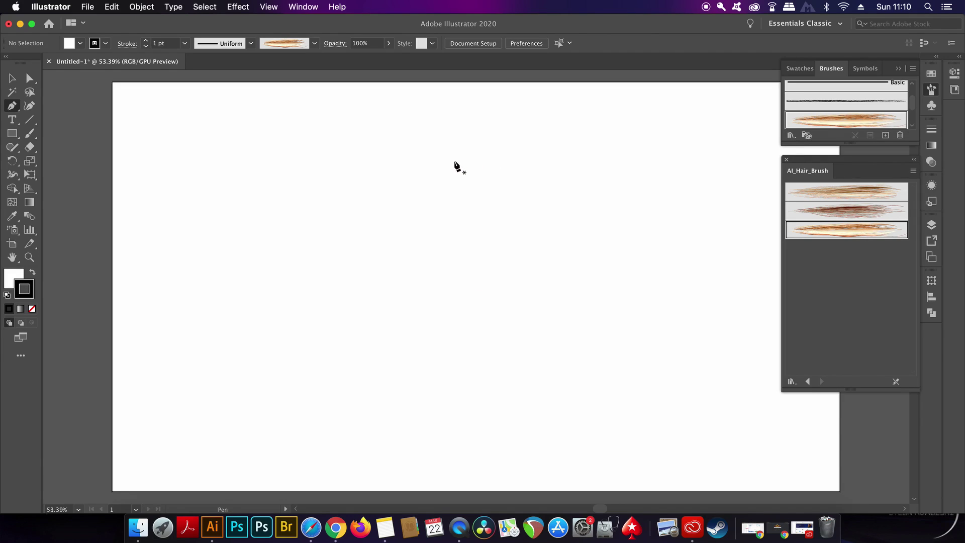
click(454, 161)
drag(372, 212, 360, 258)
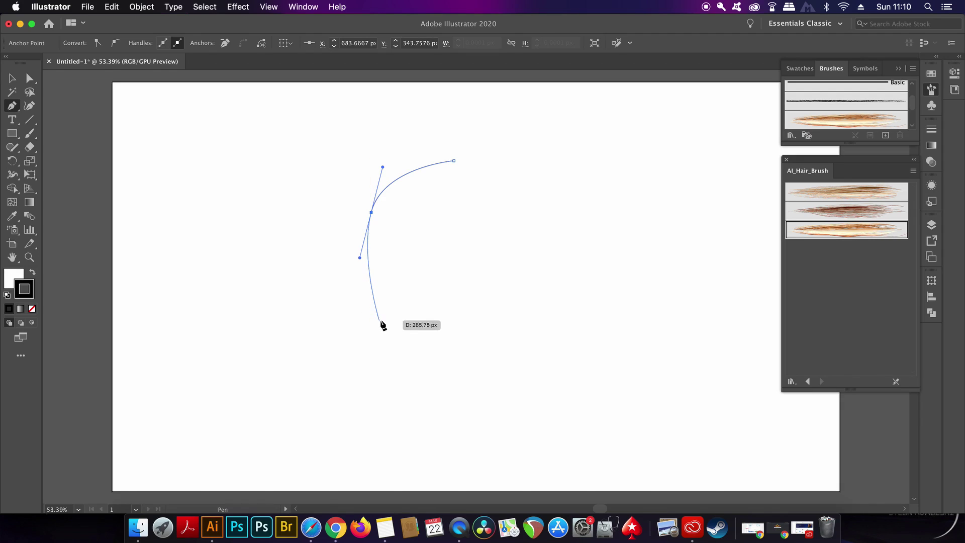
click(381, 320)
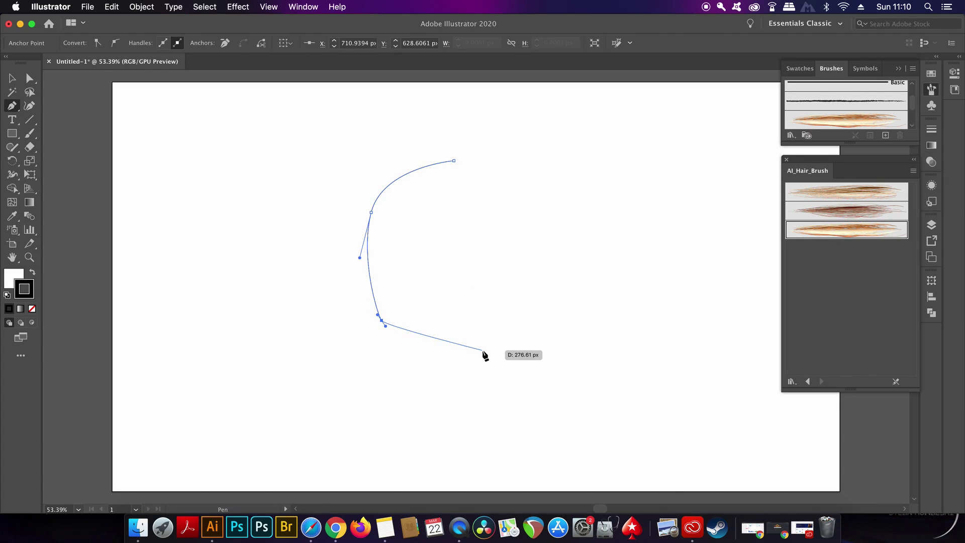
key(v)
click(501, 315)
Brush the curve with the first hair brush, then switch to the third, lighter one.
click(424, 170)
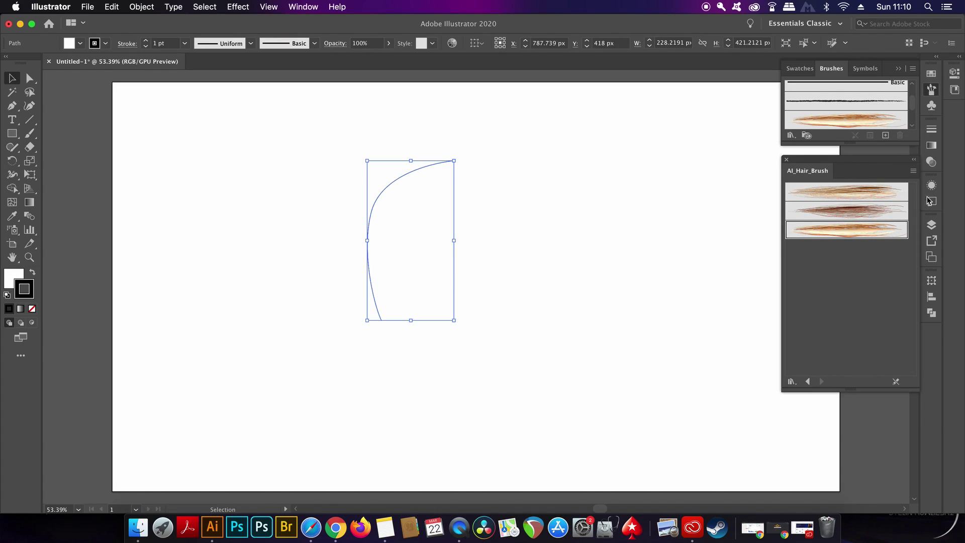
click(856, 199)
click(563, 231)
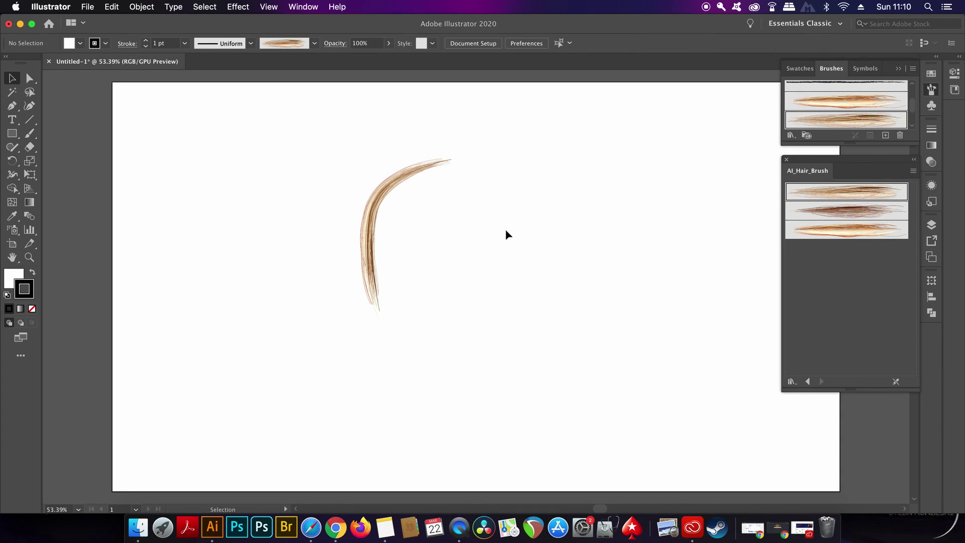
scroll(367, 243, up, 5)
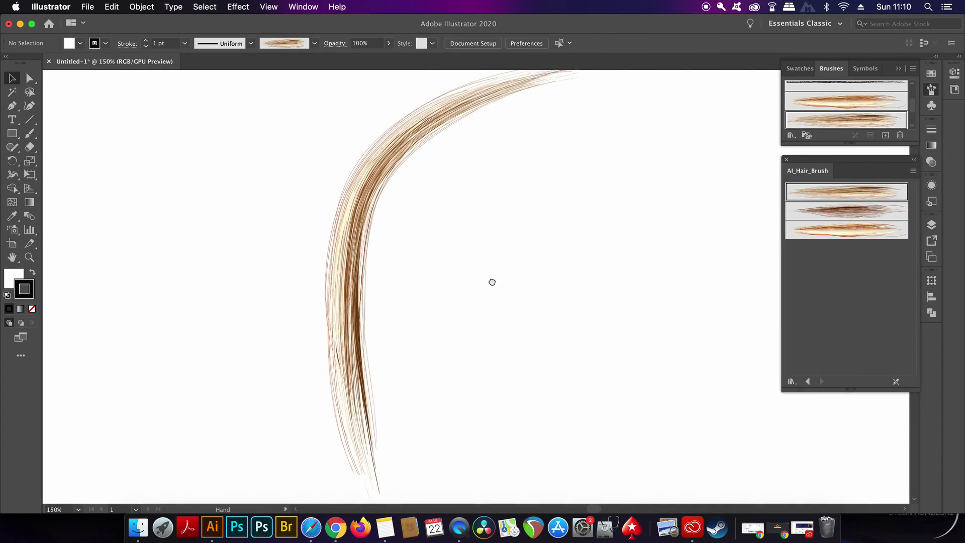
click(385, 148)
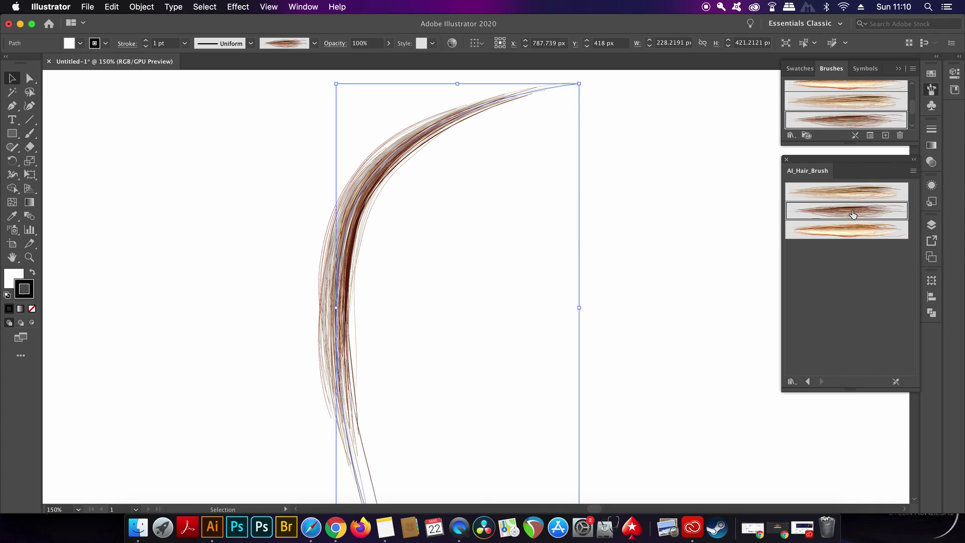
click(857, 232)
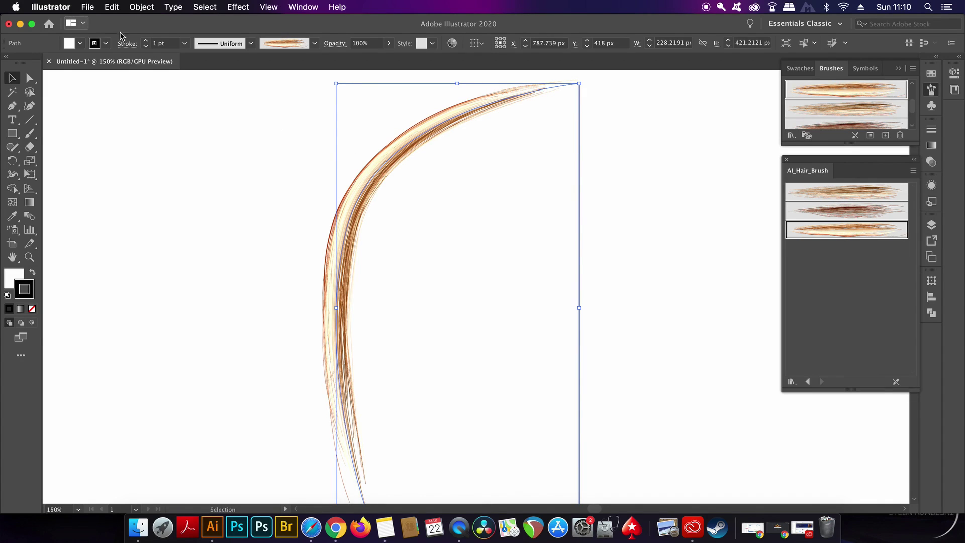
Raise the hair stroke's weight to 4 pt, then lower it two steps.
click(145, 42)
click(145, 41)
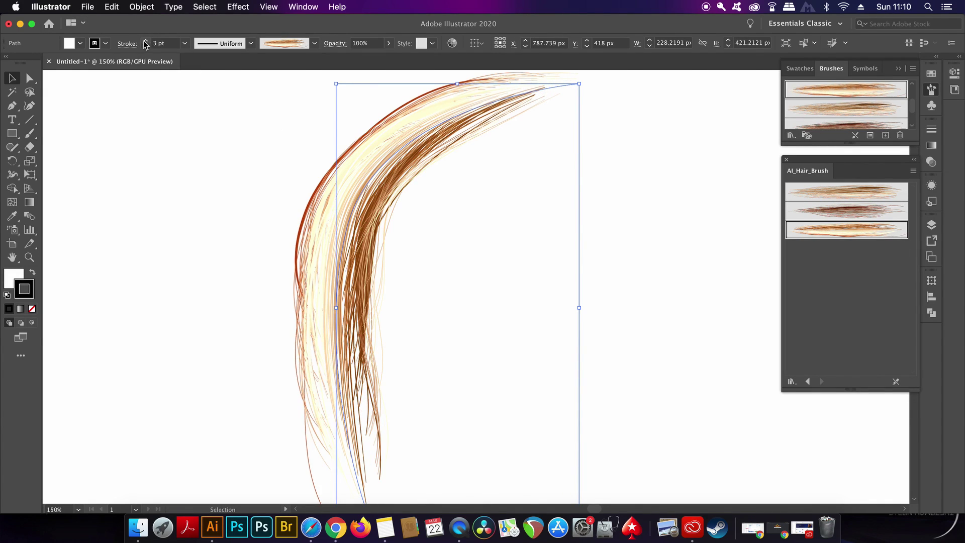
click(145, 41)
click(145, 47)
click(144, 48)
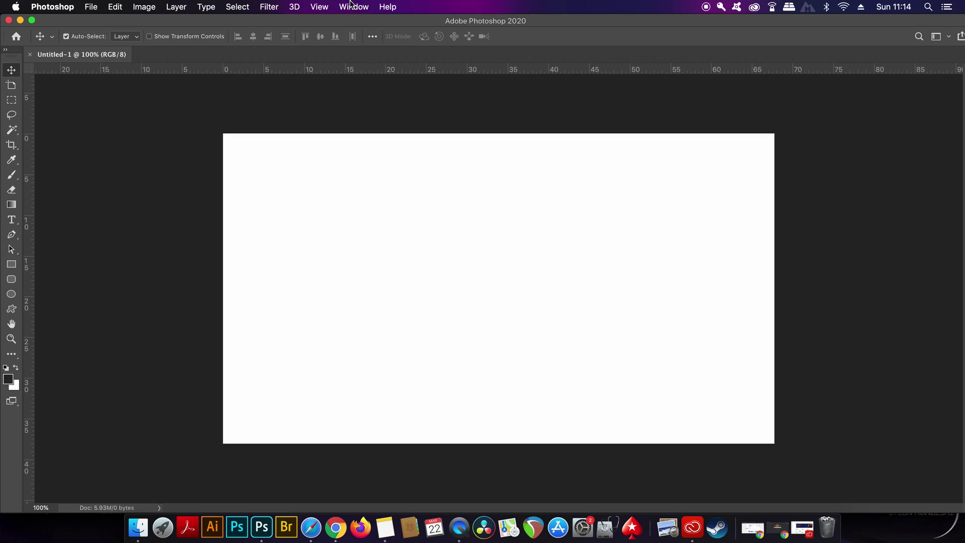
Open the Free Stock Search extension panel beside the blank Photoshop canvas.
click(351, 5)
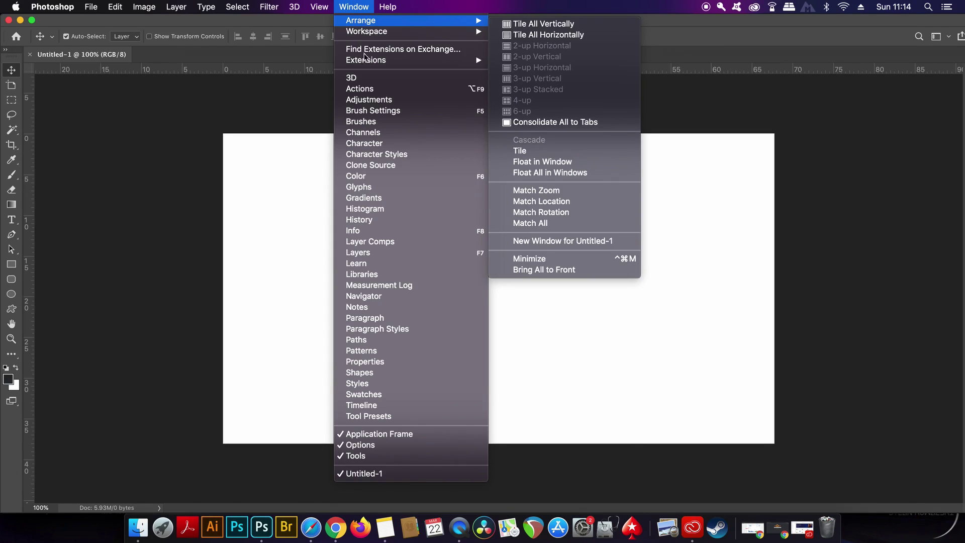
mouse_move(372, 60)
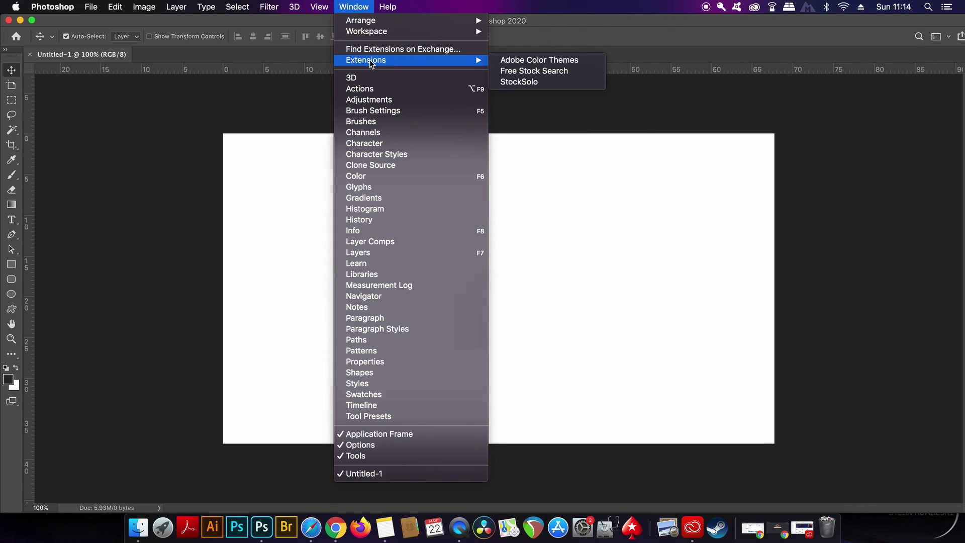
click(576, 75)
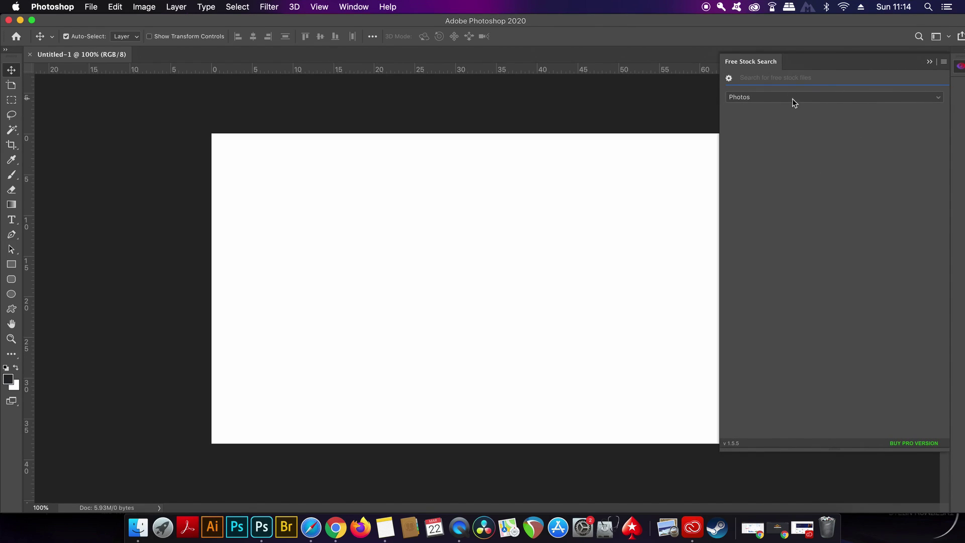
Search Free Stock Search for 'mountains' and browse the photo results.
click(800, 99)
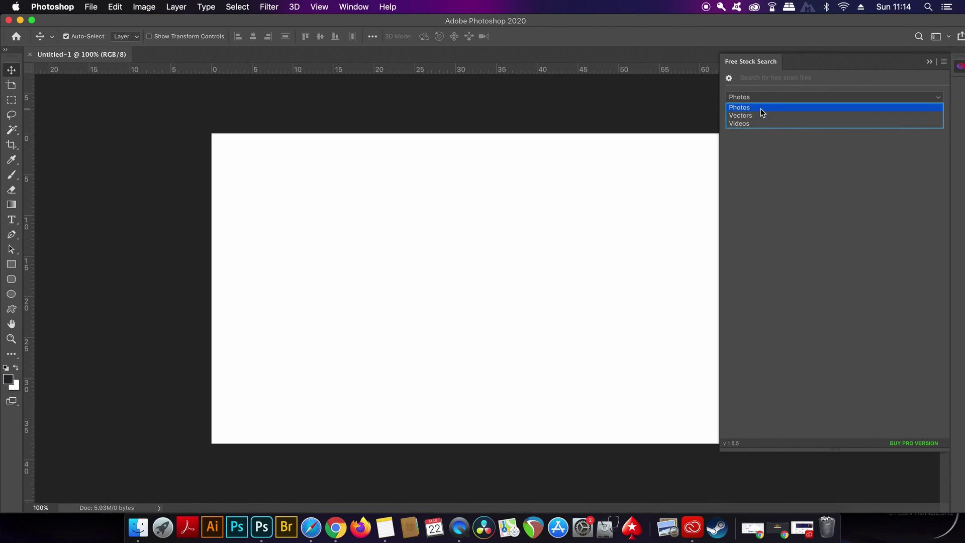
click(770, 78)
text(mountains)
key(Return)
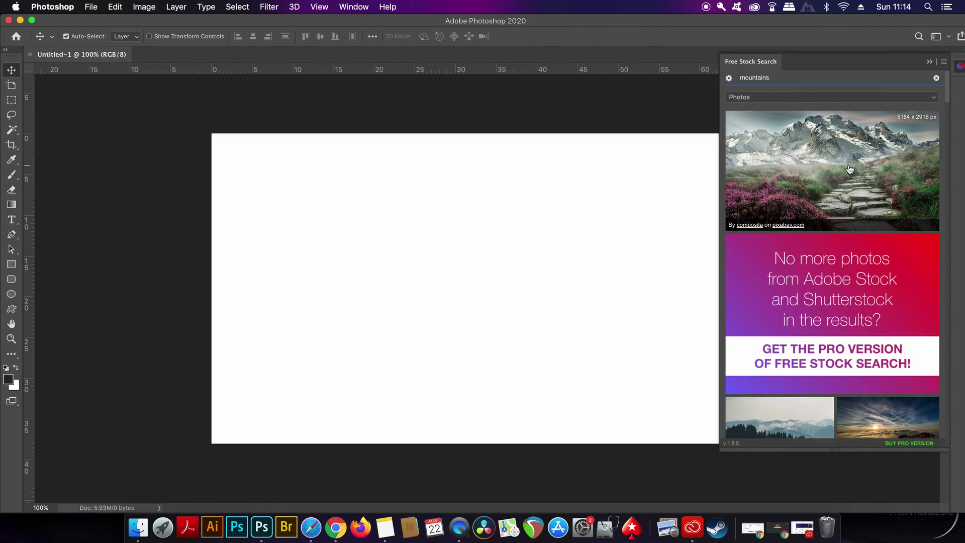
scroll(850, 170, down, 10)
scroll(850, 169, down, 10)
scroll(849, 169, up, 20)
Switch the mountain results from Photos to Vectors and browse them.
click(800, 100)
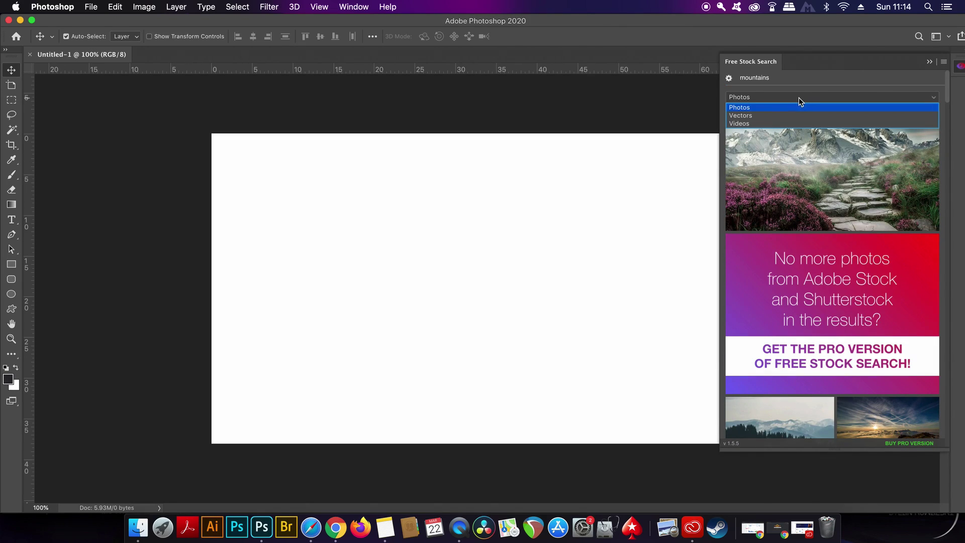
click(781, 117)
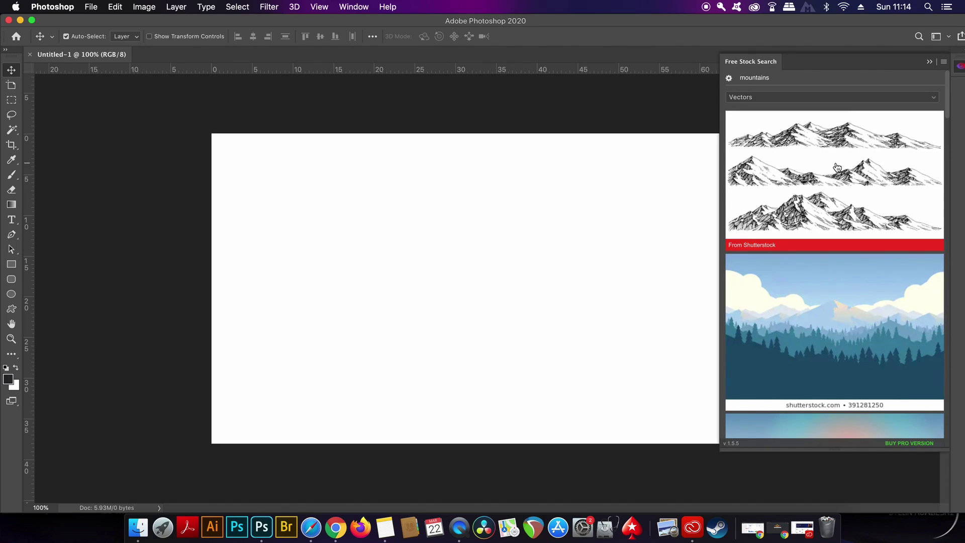
scroll(866, 207, down, 3)
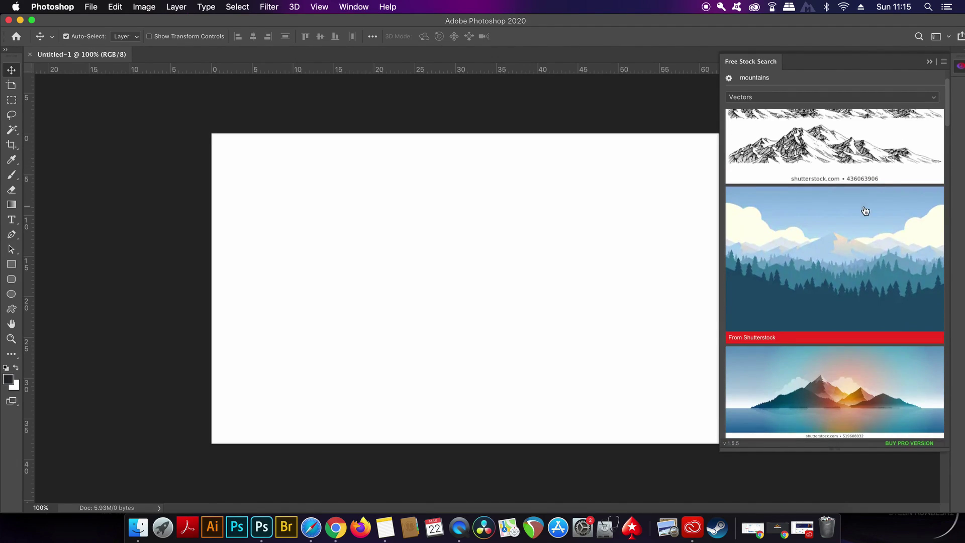
scroll(865, 214, down, 5)
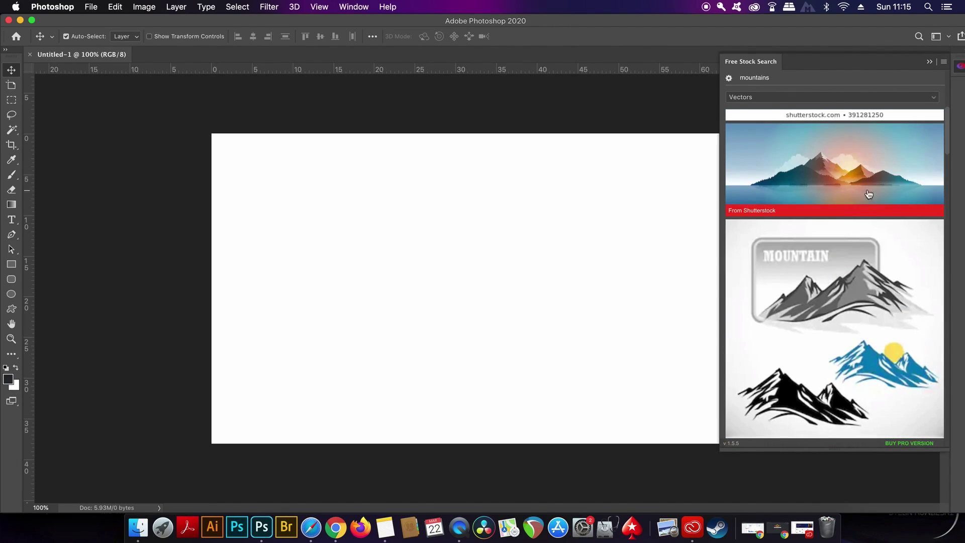
scroll(869, 201, down, 10)
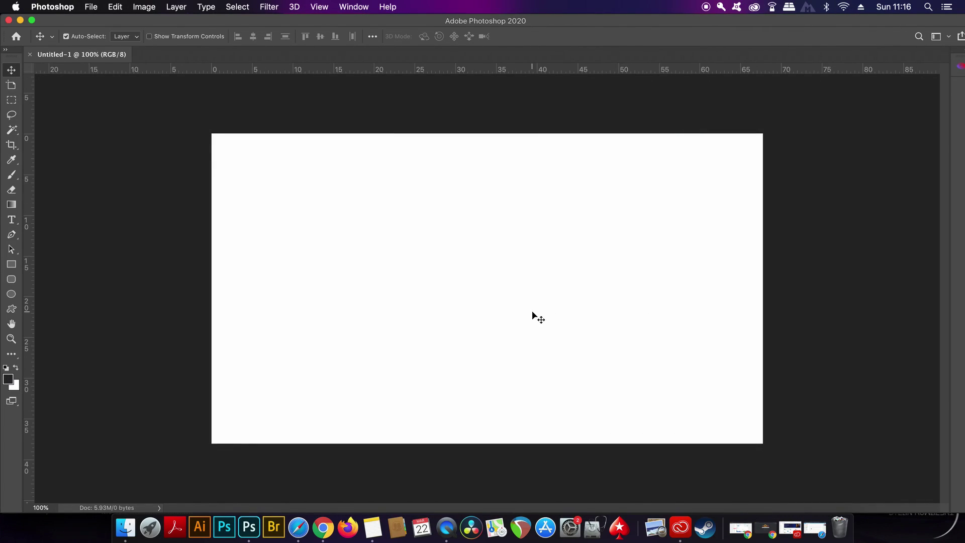
Open the PathFinder extension panel, reposition the square, and select both square and circle.
click(354, 7)
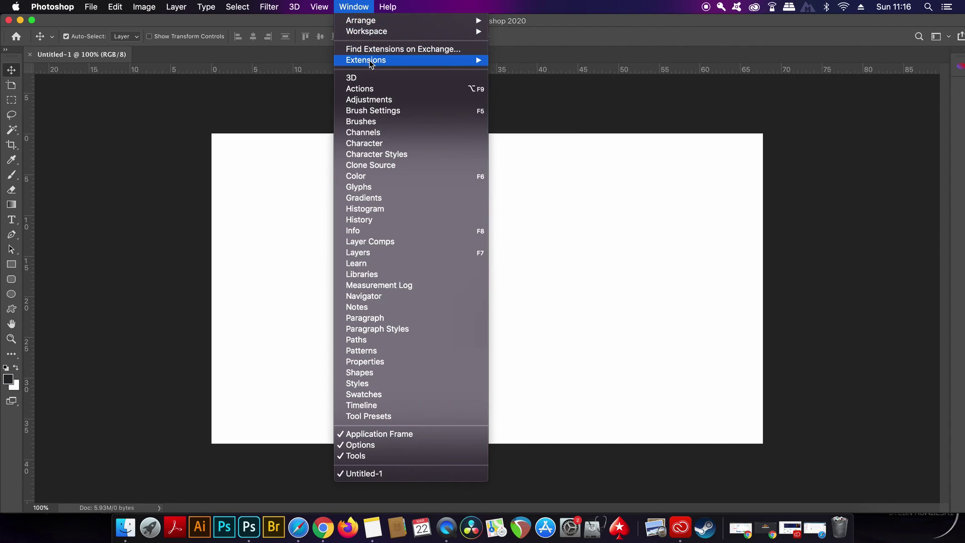
mouse_move(382, 60)
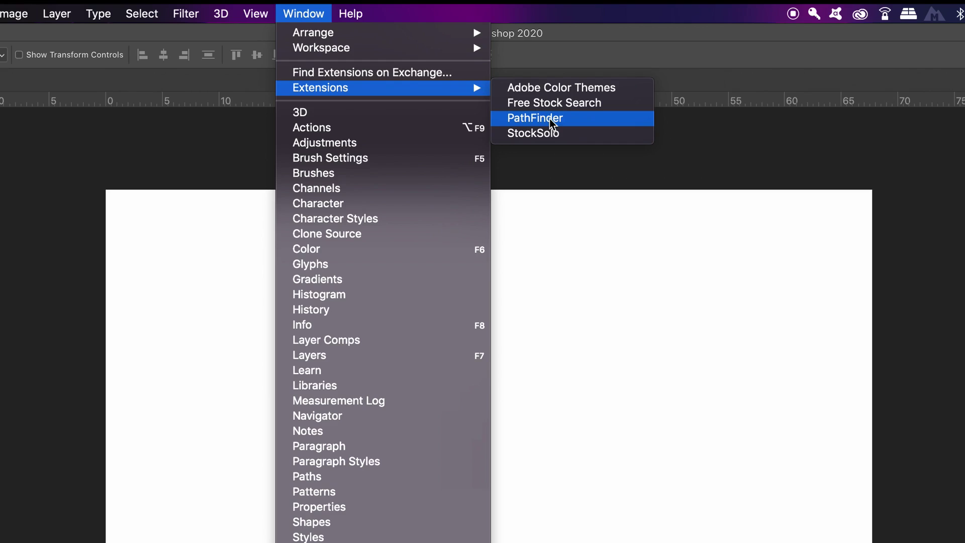
mouse_move(0, 18)
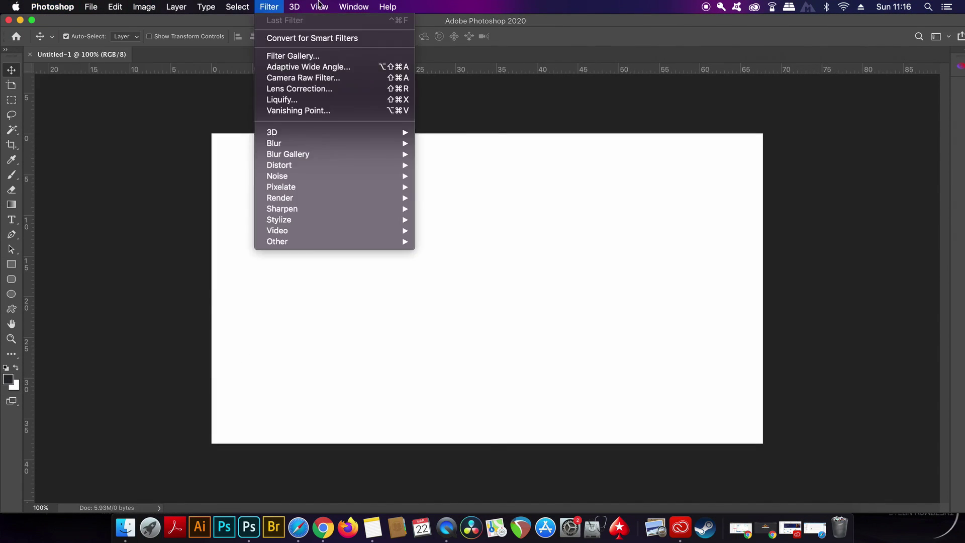
mouse_move(354, 7)
mouse_move(386, 61)
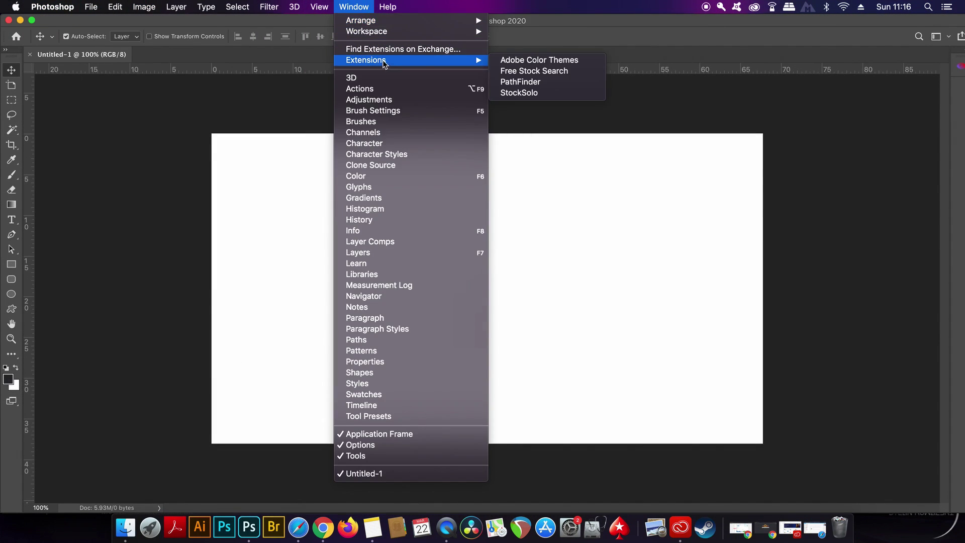
click(528, 82)
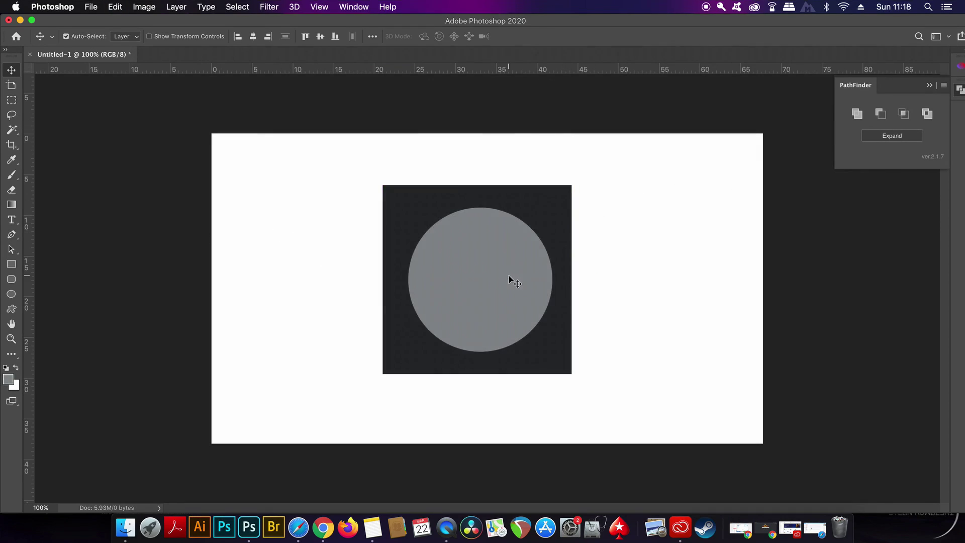
drag(509, 275, 549, 215)
drag(670, 204, 564, 280)
Try PathFinder Intersect and Subtract, declining path conversion and dismissing the shape-layer errors.
click(903, 114)
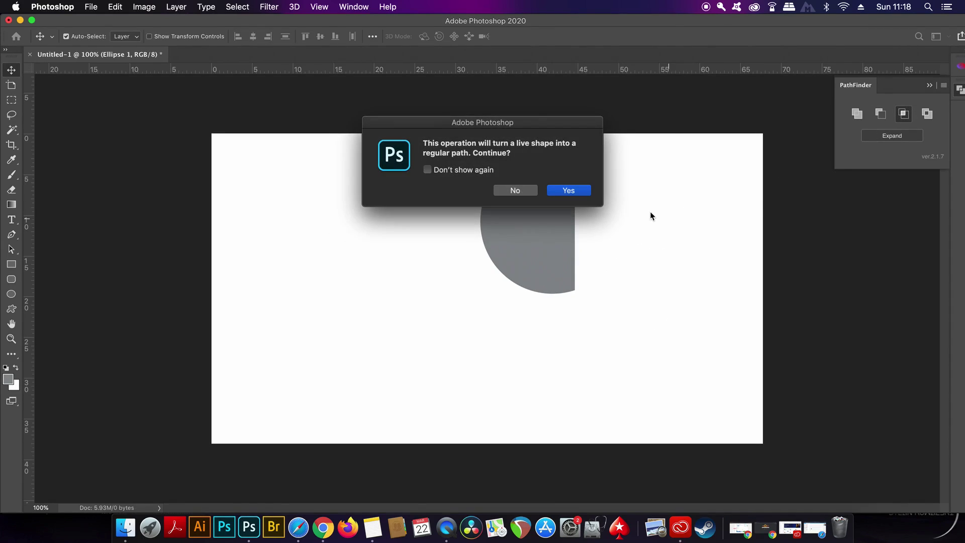
click(515, 190)
click(568, 198)
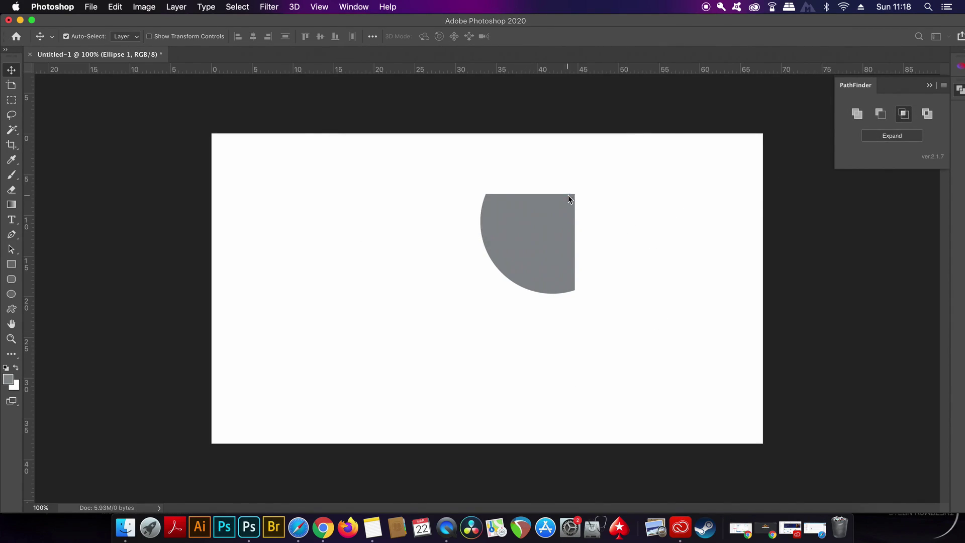
click(883, 115)
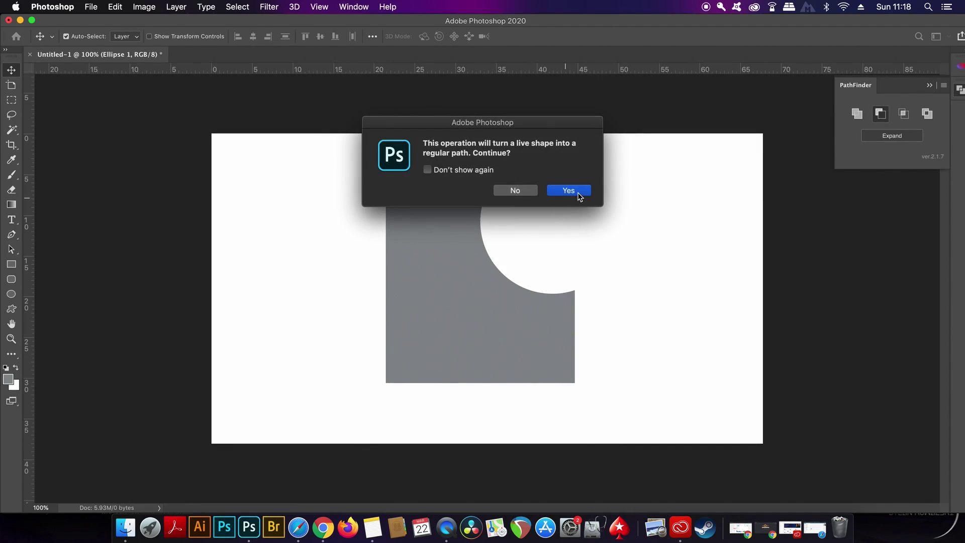
click(514, 190)
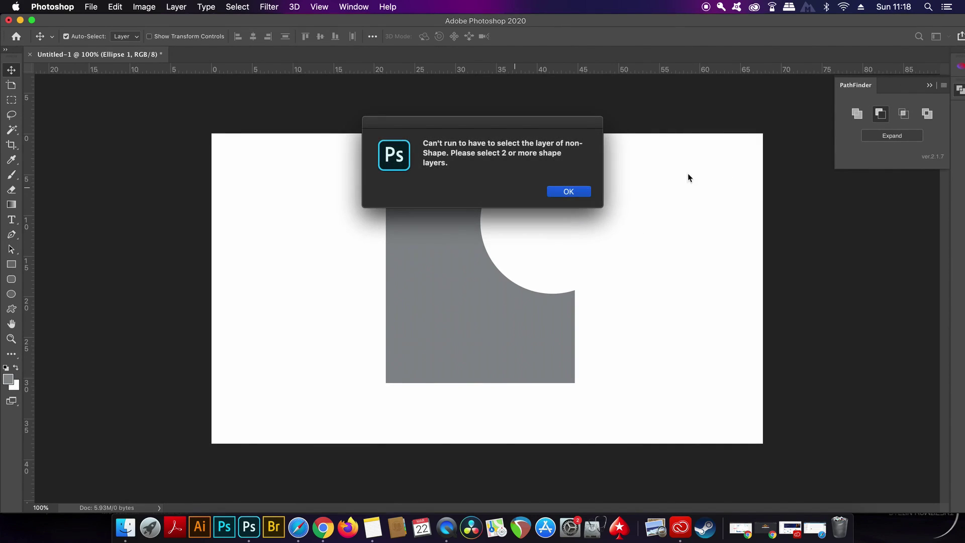
click(572, 195)
Try PathFinder Unite and Exclude, declining path conversion and dismissing the errors.
click(856, 115)
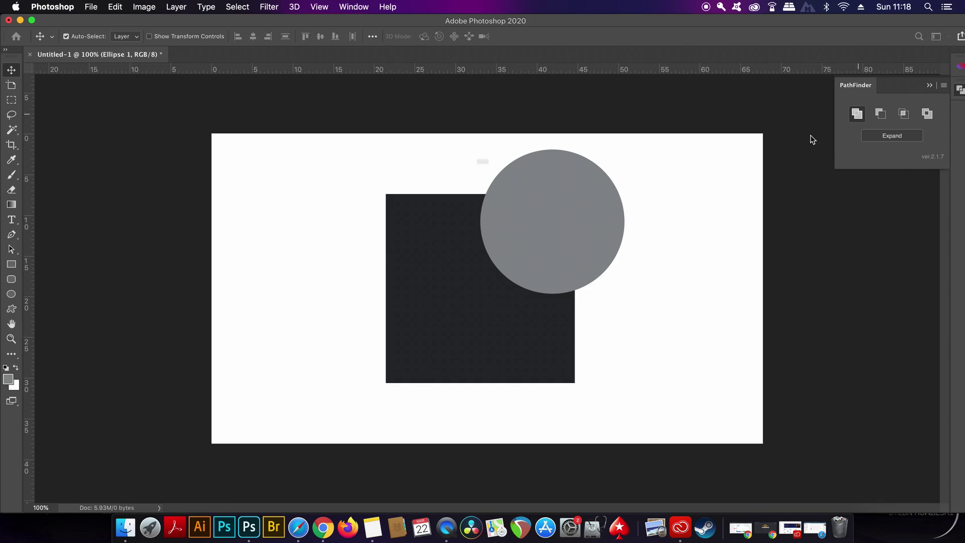
click(526, 194)
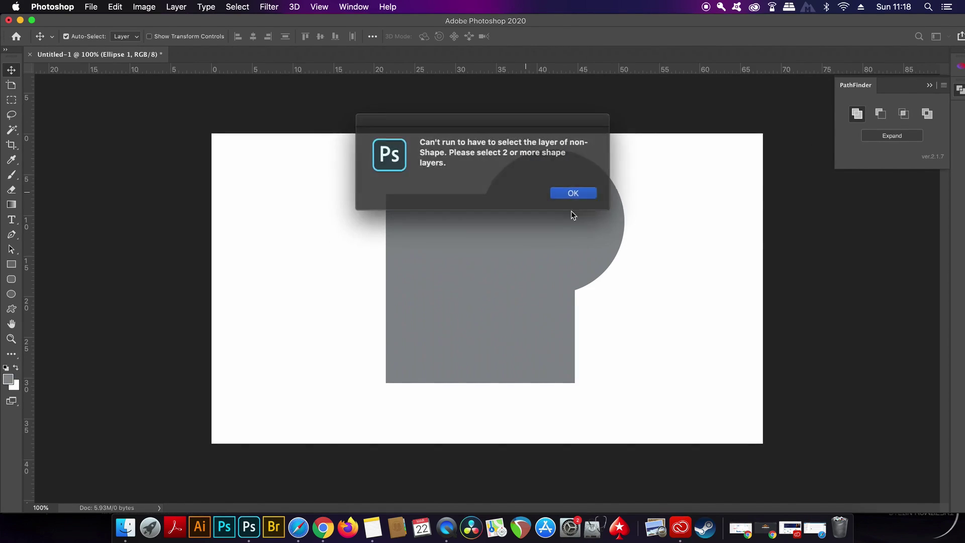
click(573, 194)
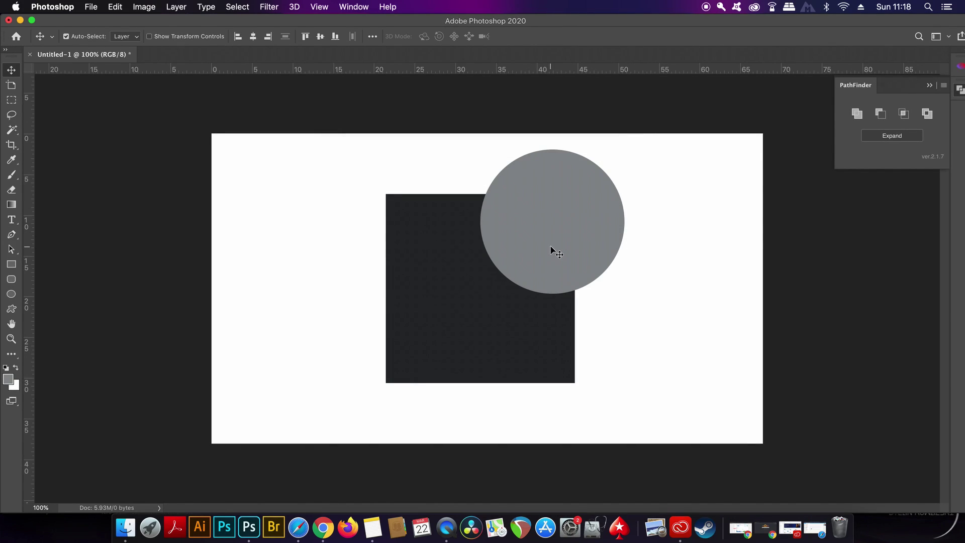
click(927, 113)
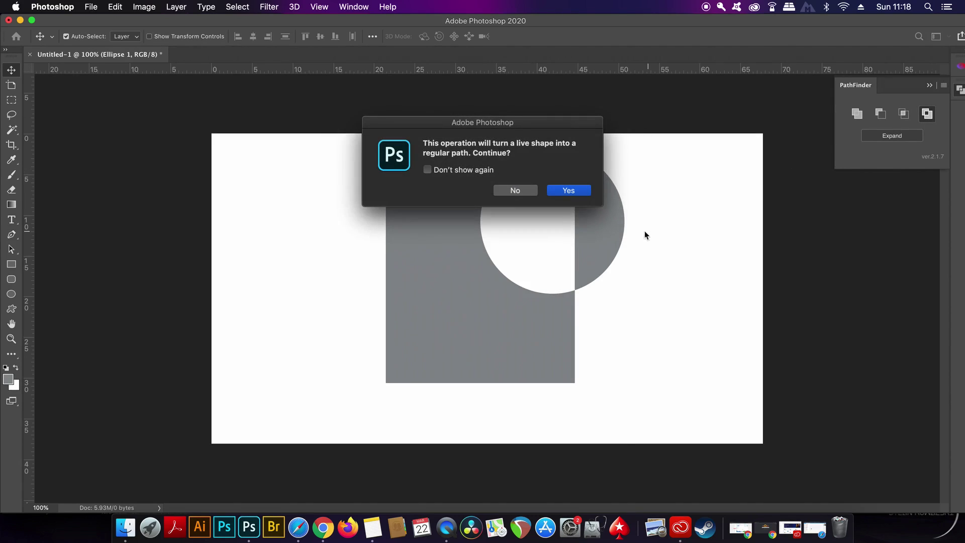
click(527, 195)
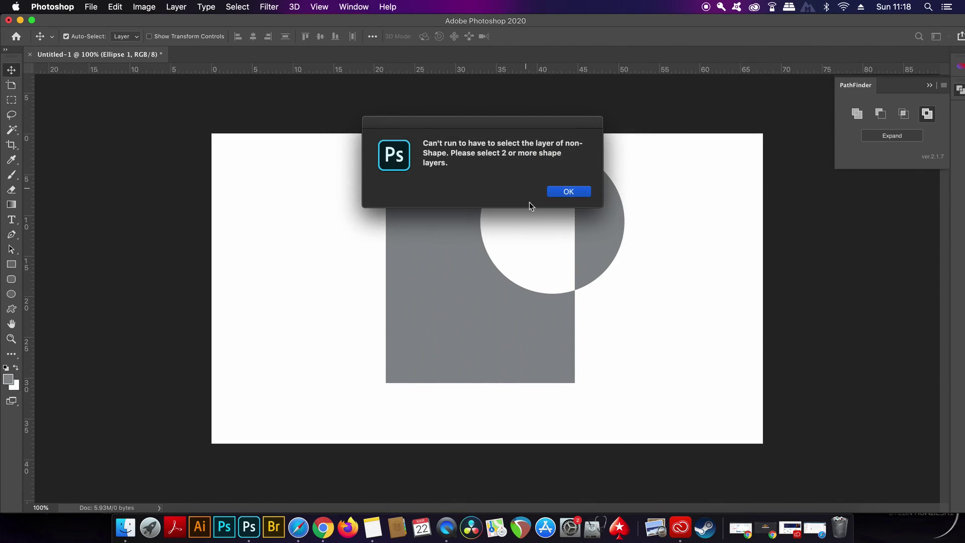
click(585, 192)
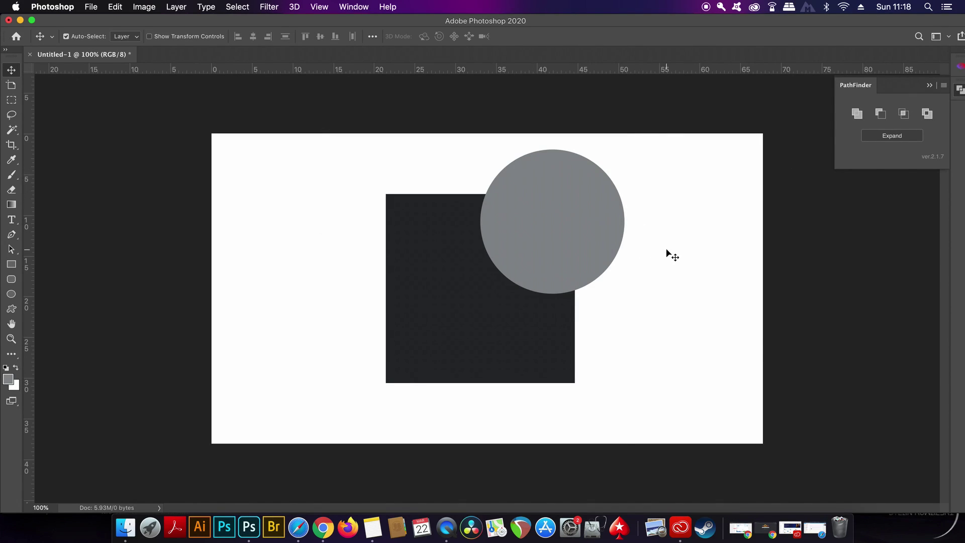